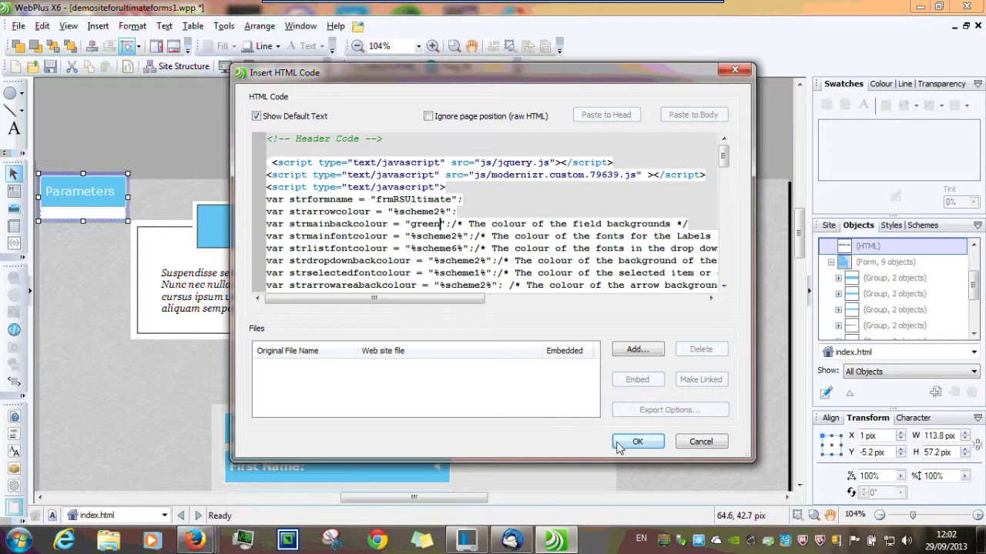
Apply the edited HTML code of the Parameters object and preview the page in Mozilla Firefox.
left_click(628, 442)
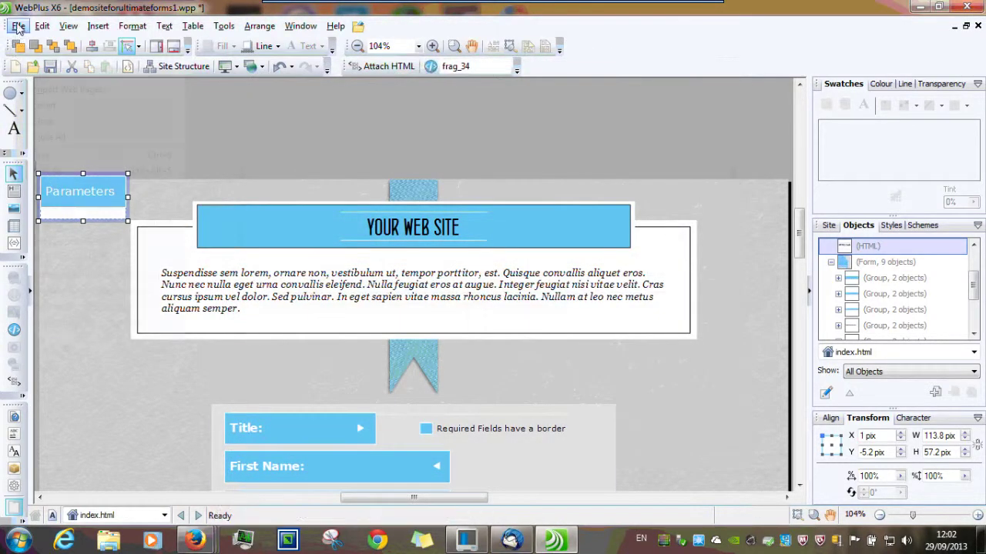
left_click(18, 25)
mouse_move(77, 189)
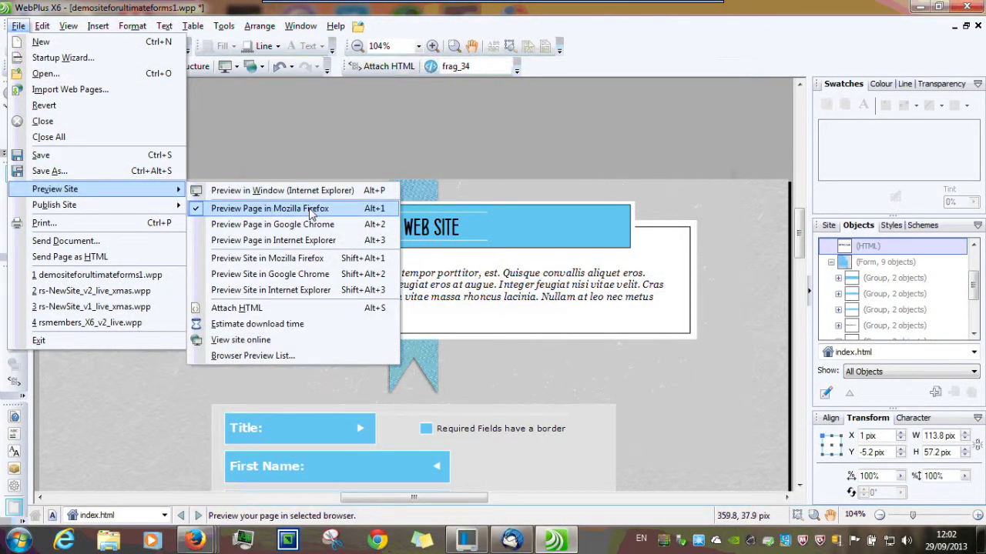
left_click(311, 211)
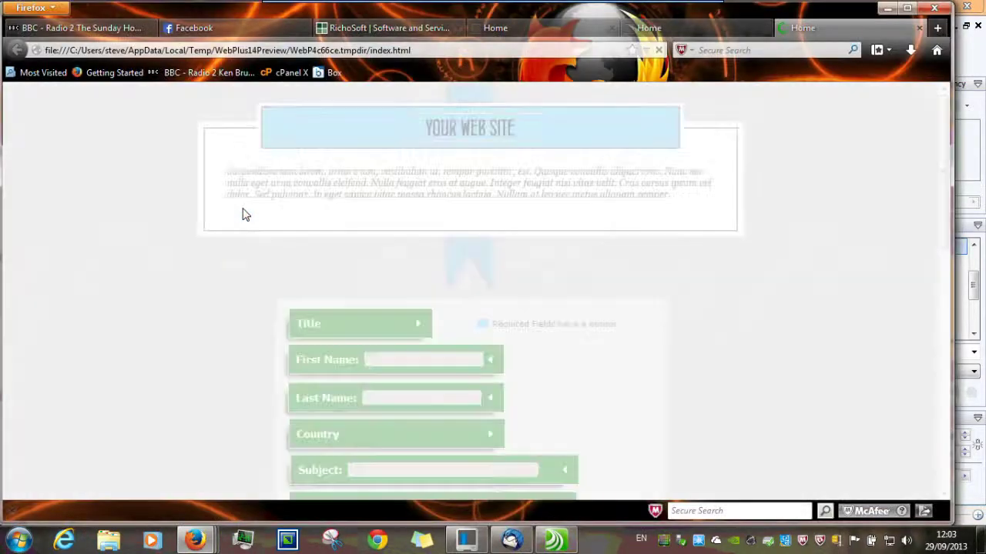
Examine the field backgrounds along the whole previewed form, then return to WebPlus.
scroll(352, 308, "down", 4)
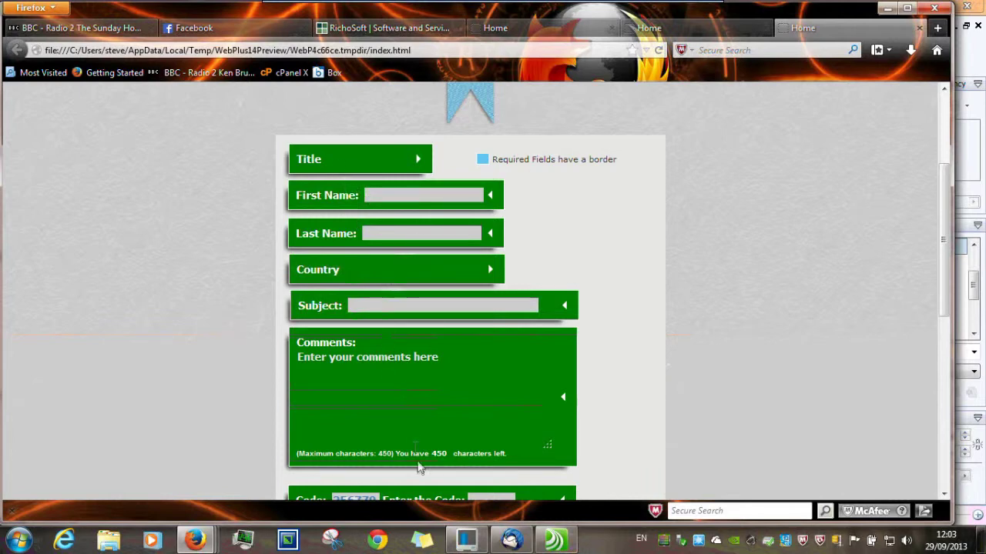
scroll(427, 419, "down", 3)
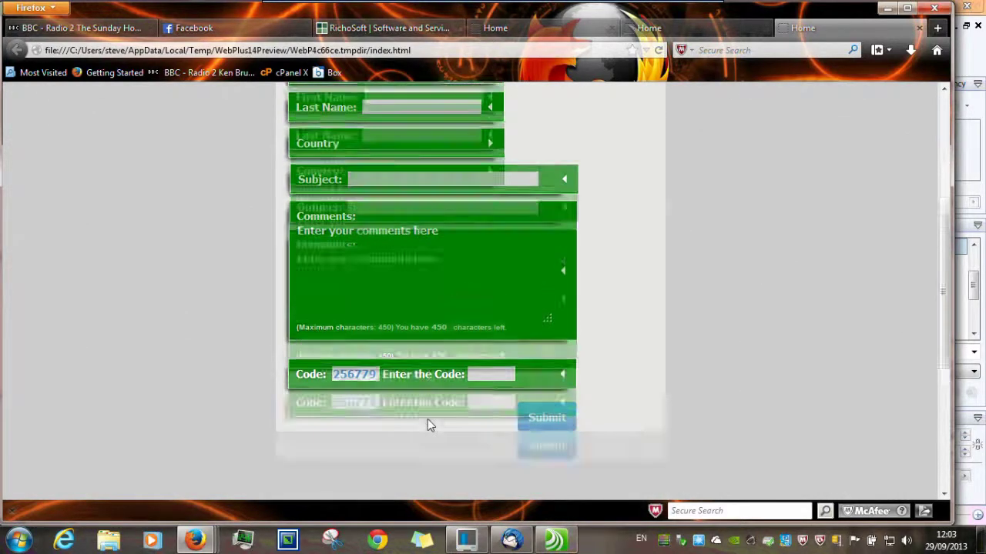
scroll(428, 422, "up", 8)
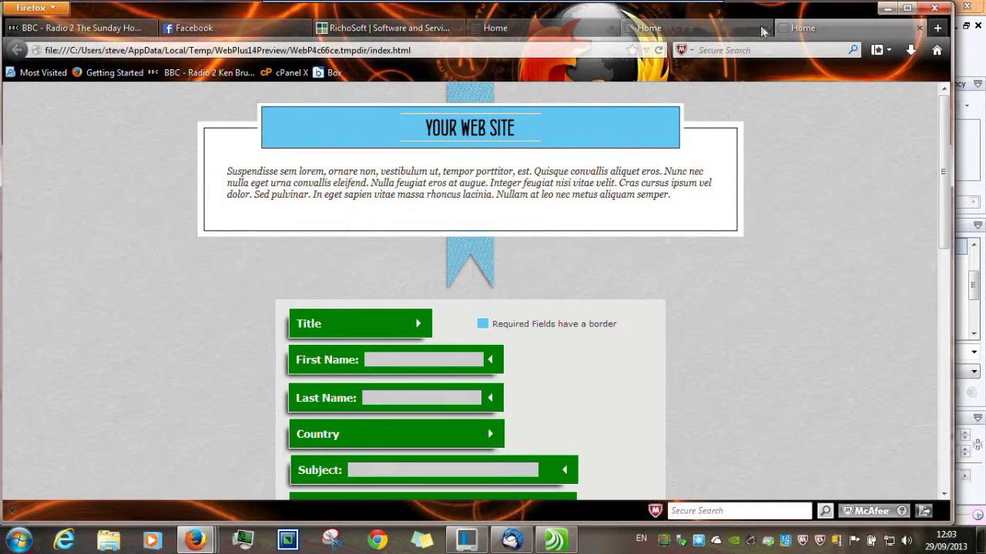
left_click(963, 19)
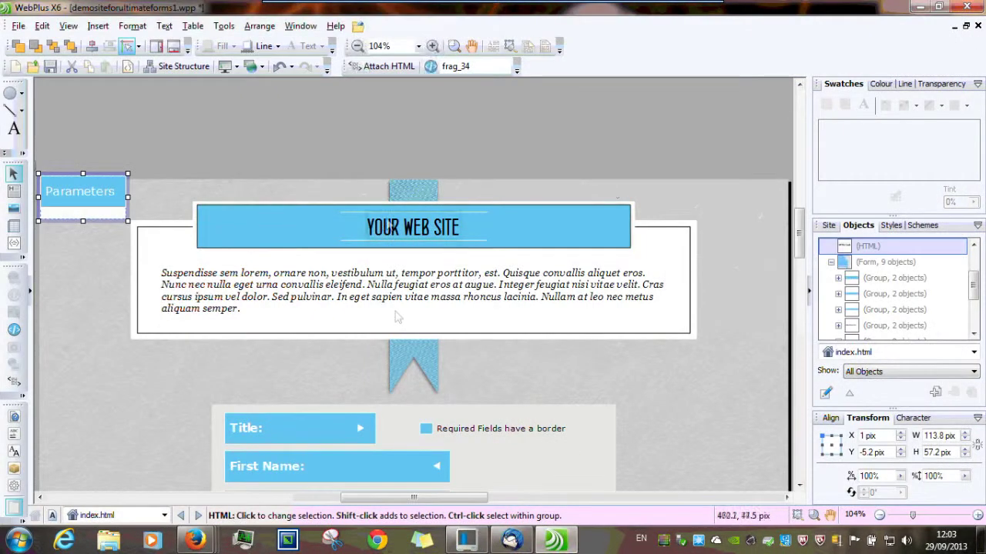
Set strinputboxbackgroundcolour to "transparent" in the Parameters object's HTML code and apply the change.
right_click(77, 220)
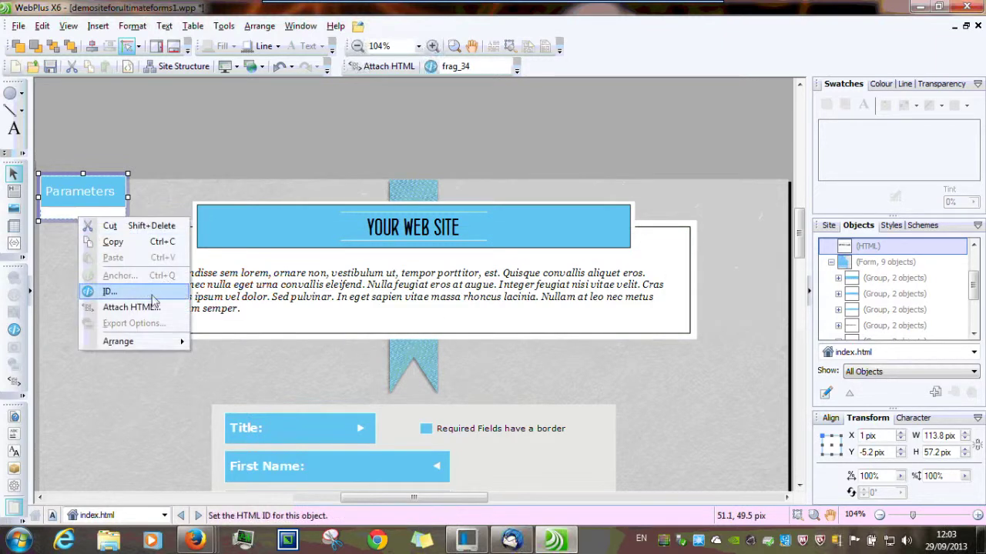
left_click(131, 307)
left_click_drag(725, 157, 725, 168)
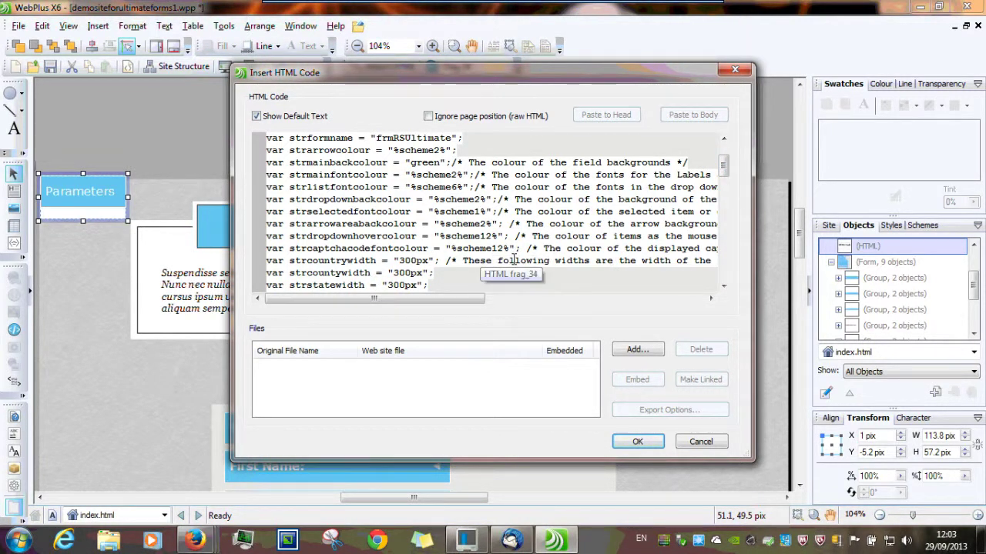
left_click_drag(723, 165, 723, 248)
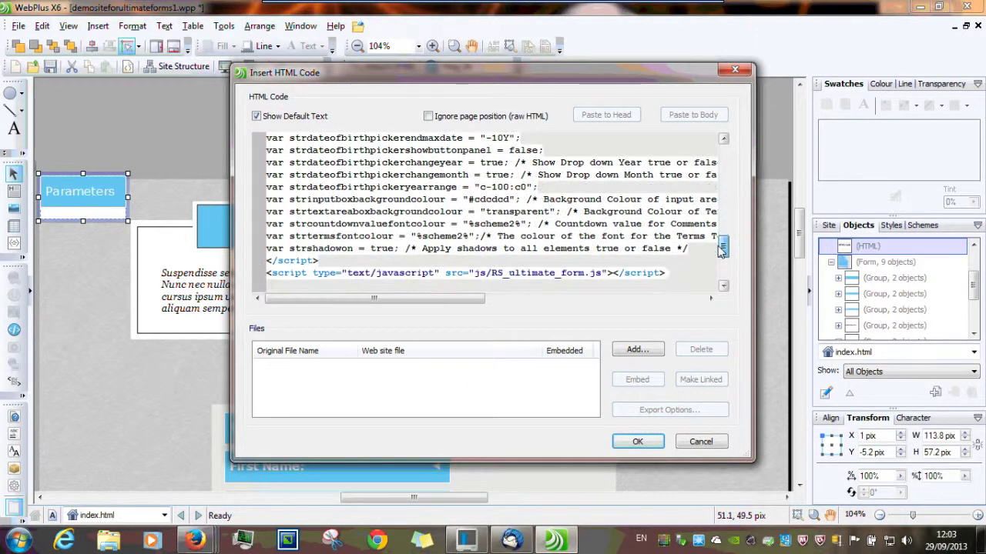
left_click_drag(469, 200, 510, 200)
type("transpare")
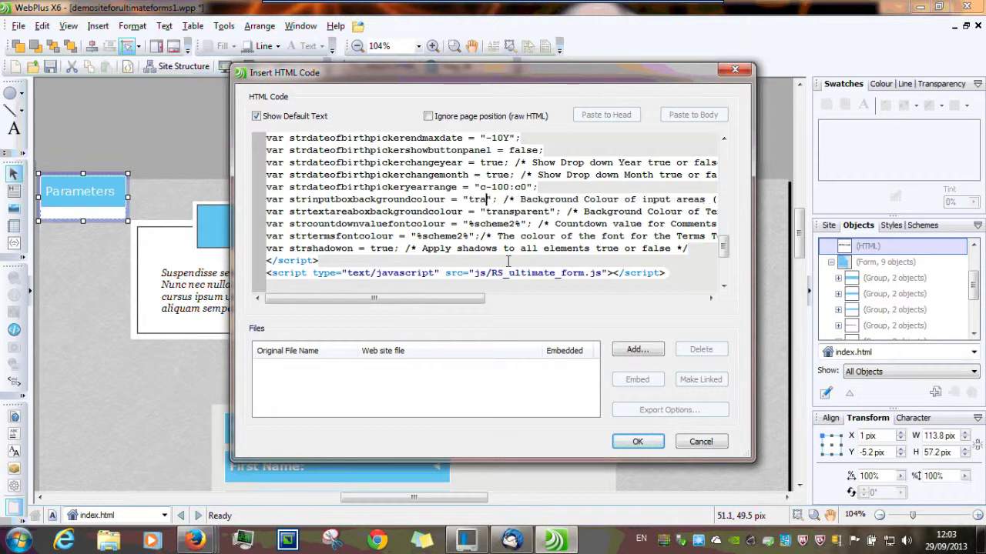
type("nt")
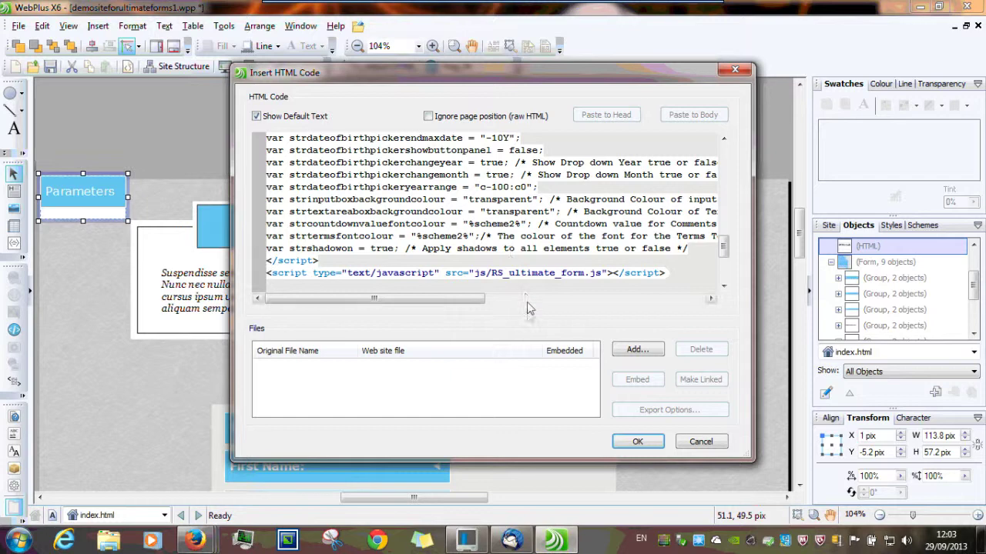
left_click(616, 445)
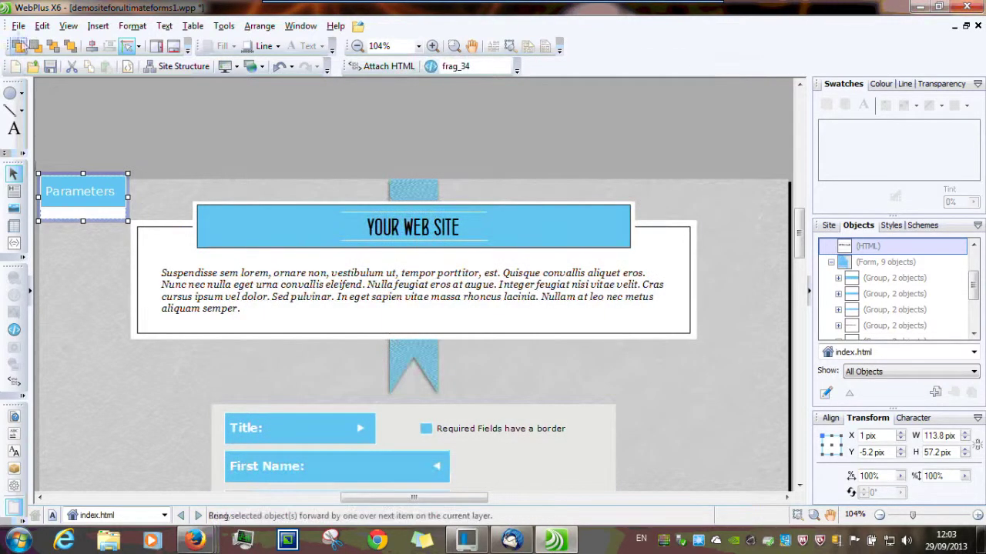
Preview the page in Mozilla Firefox, check the input fields and the Country list, and return to WebPlus.
left_click(18, 25)
mouse_move(68, 193)
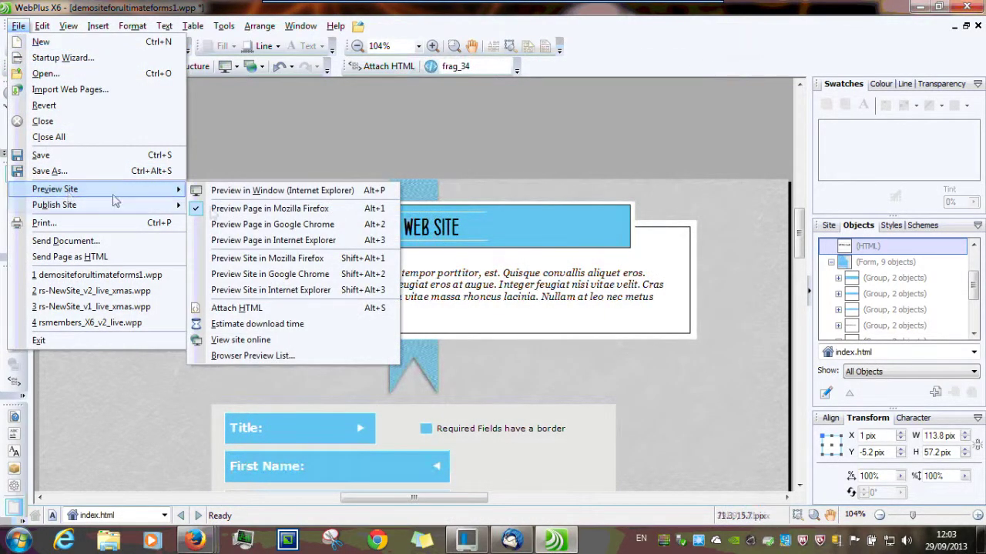
left_click(271, 211)
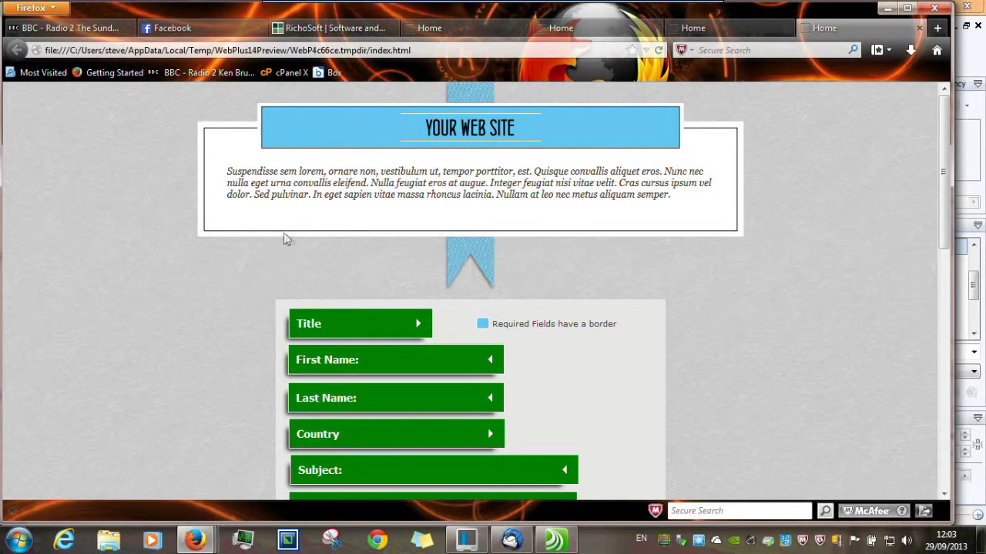
scroll(386, 339, "down", 5)
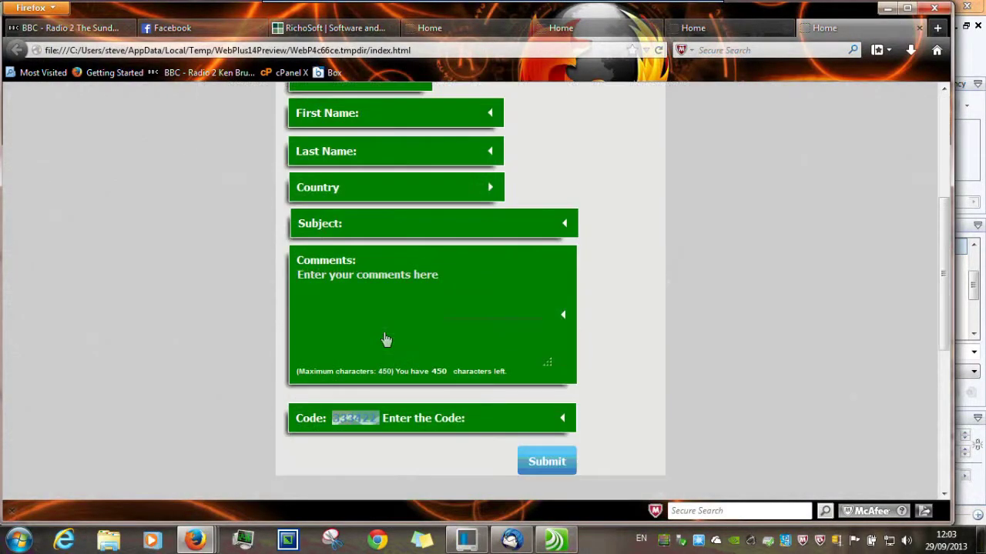
left_click(362, 193)
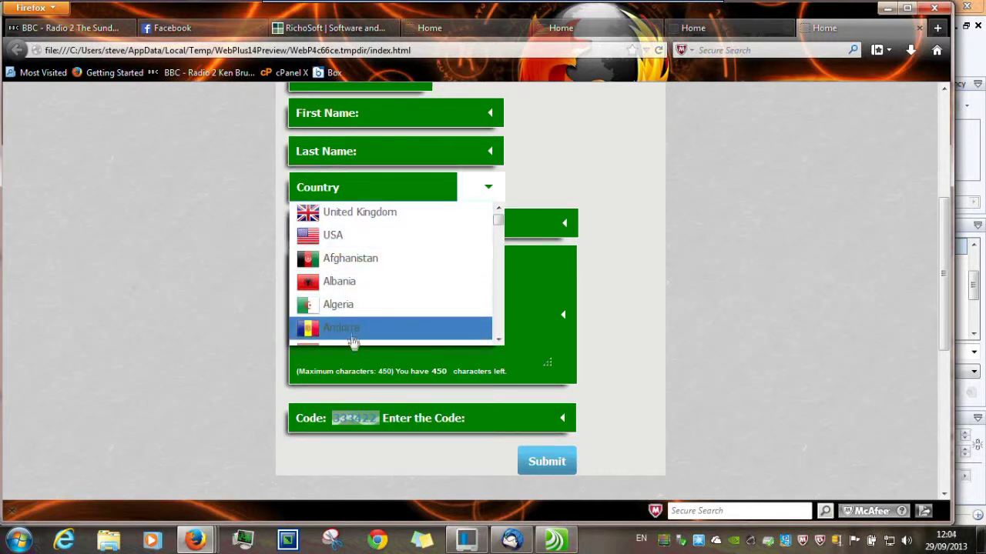
left_click(400, 146)
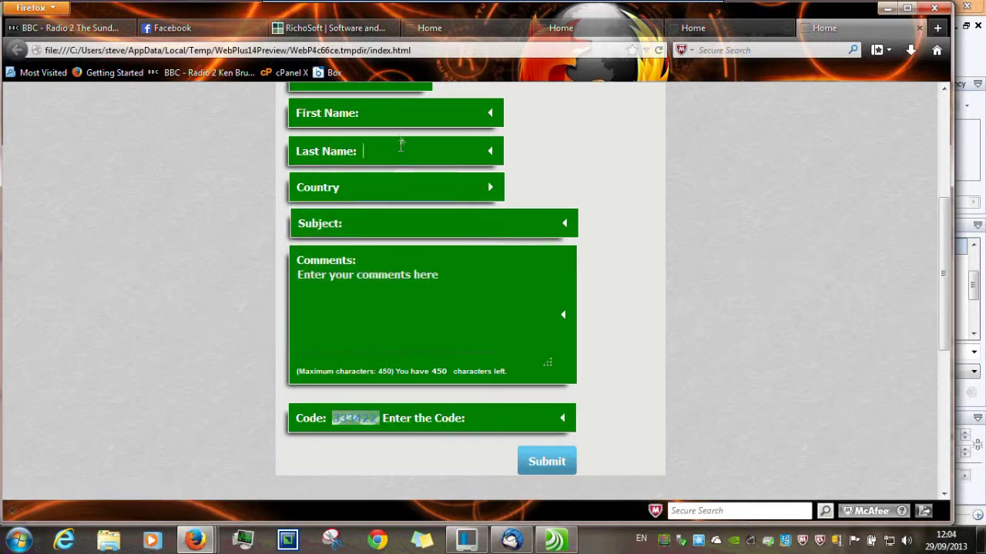
scroll(397, 274, "up", 3)
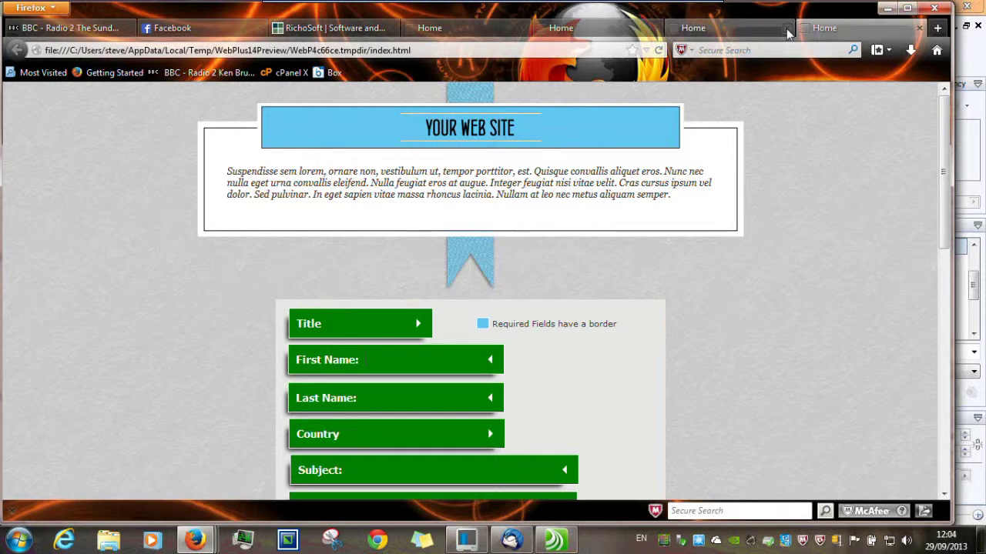
left_click(887, 8)
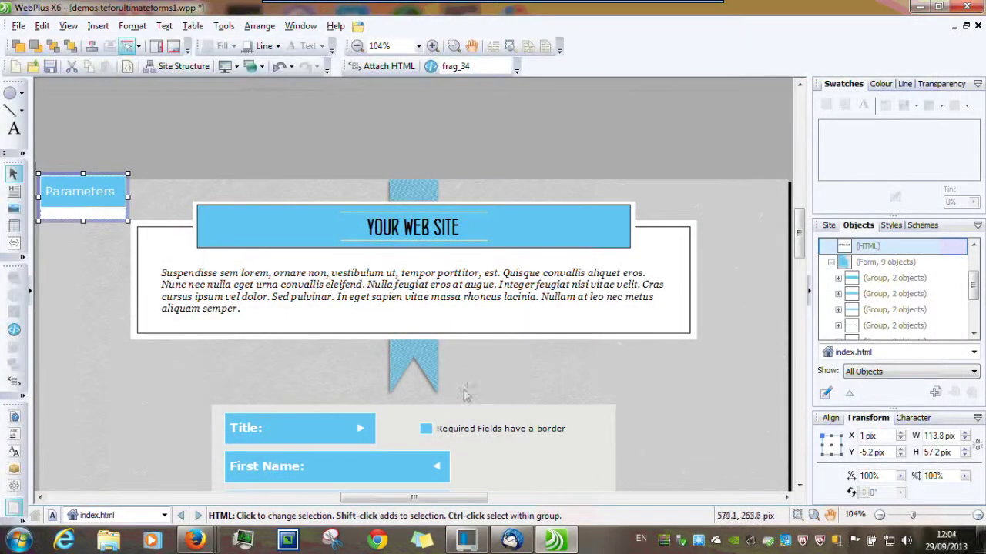
Set strshadowon to false in the Parameters object's HTML code and apply the change.
scroll(470, 383, "down", 4)
scroll(114, 159, "up", 3)
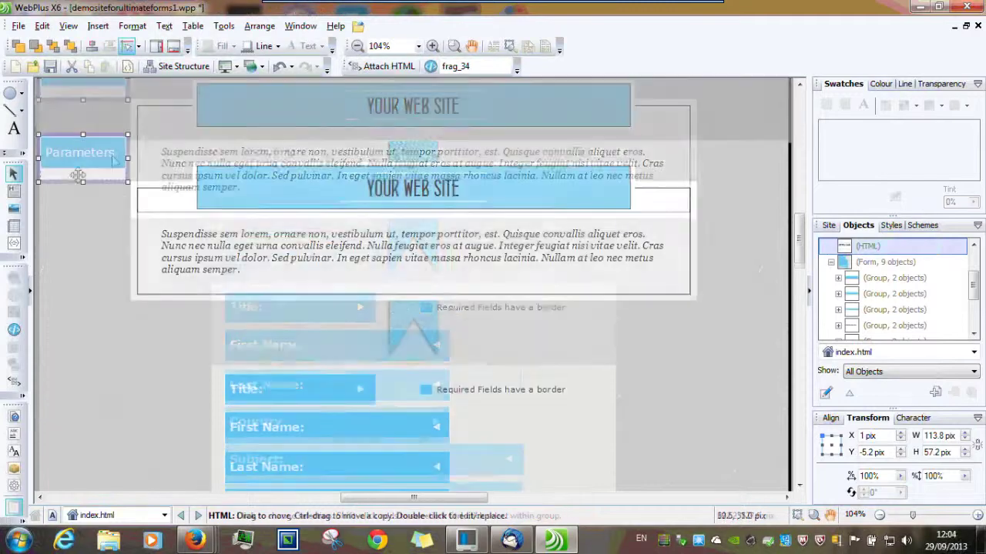
right_click(77, 175)
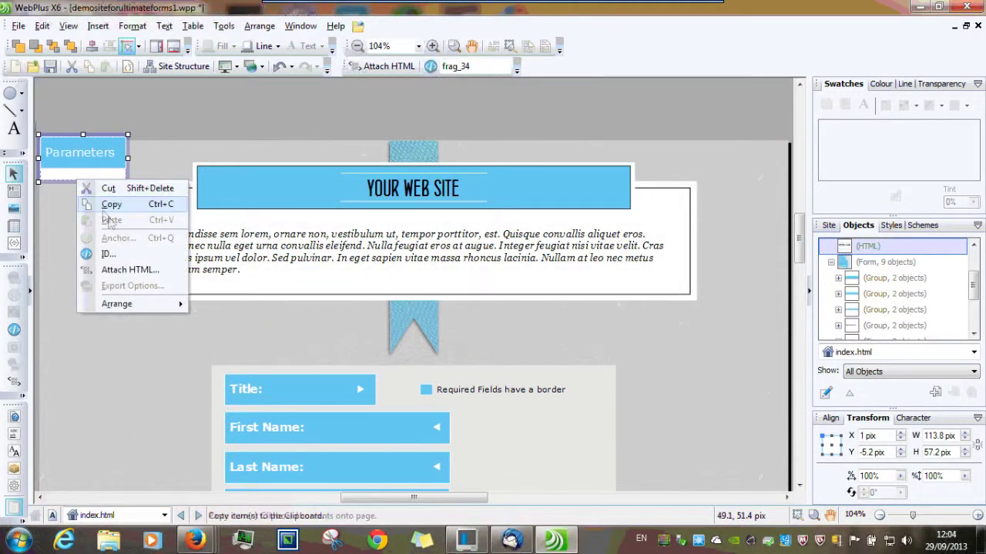
left_click(130, 270)
left_click_drag(723, 147, 709, 257)
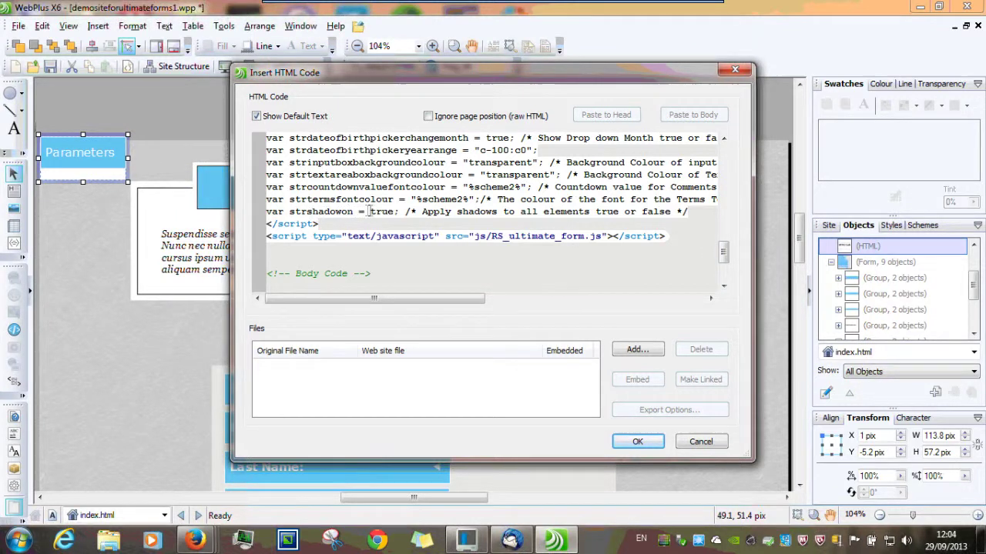
left_click_drag(371, 211, 390, 211)
type("false")
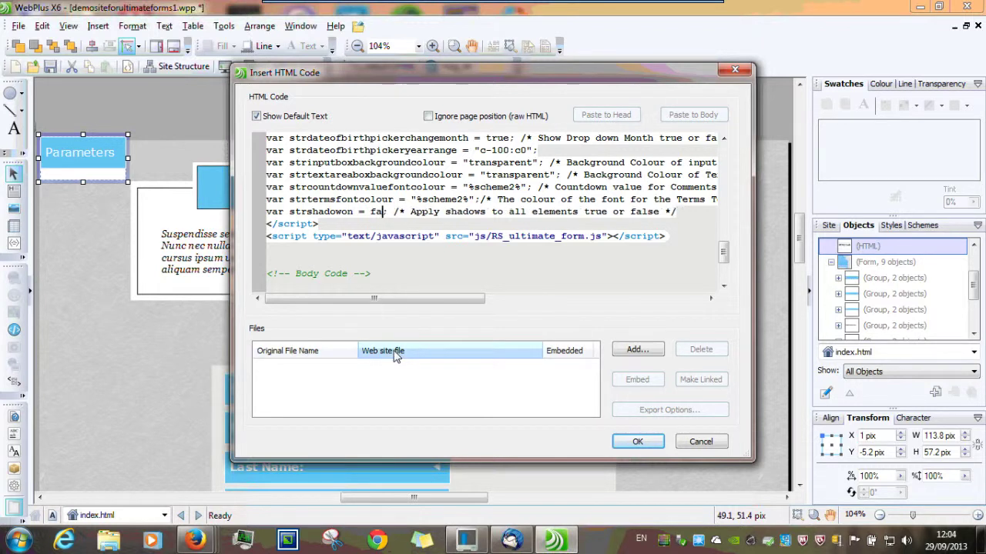
left_click(638, 442)
Preview the page in Mozilla Firefox, check the shadow setting's effect on the form elements, and return to WebPlus.
left_click(18, 26)
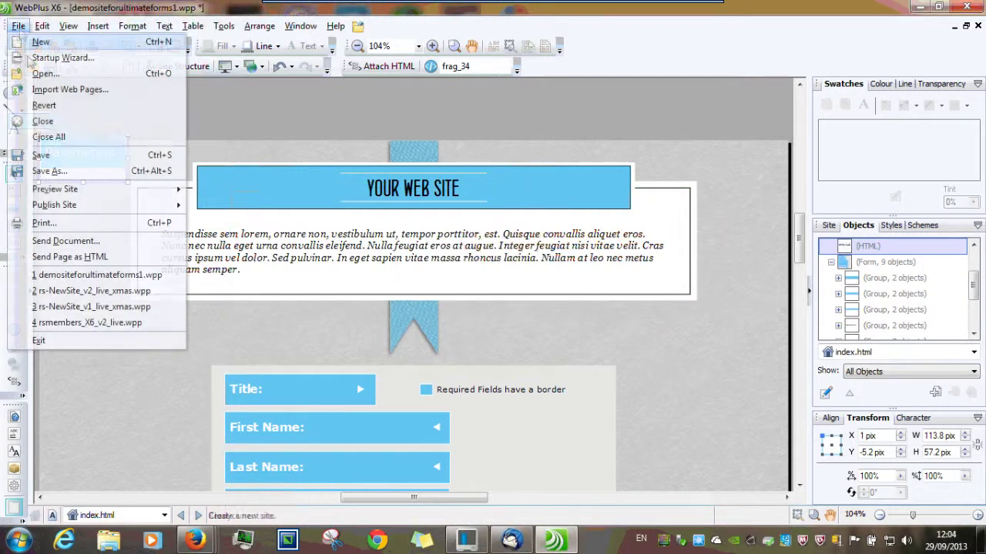
mouse_move(55, 189)
left_click(277, 209)
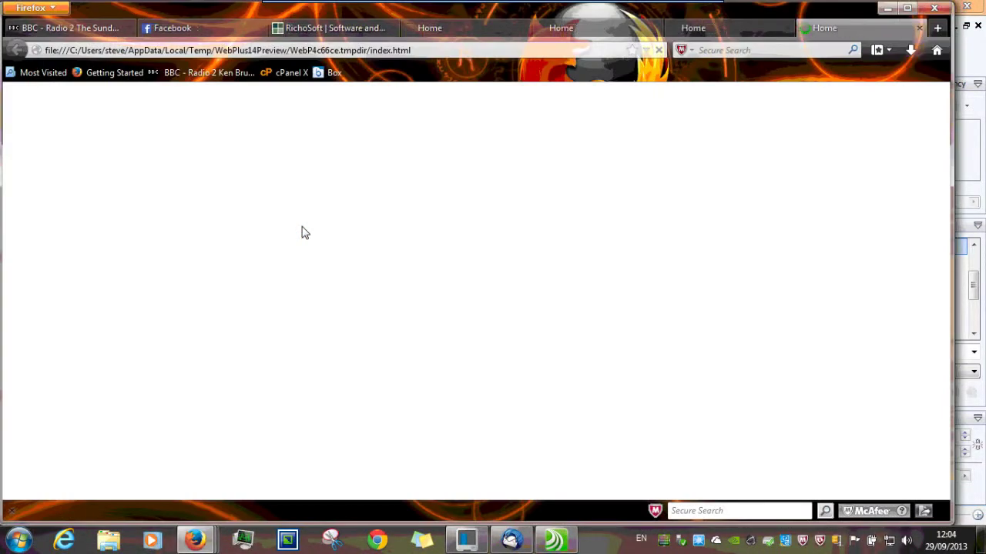
scroll(323, 269, "down", 4)
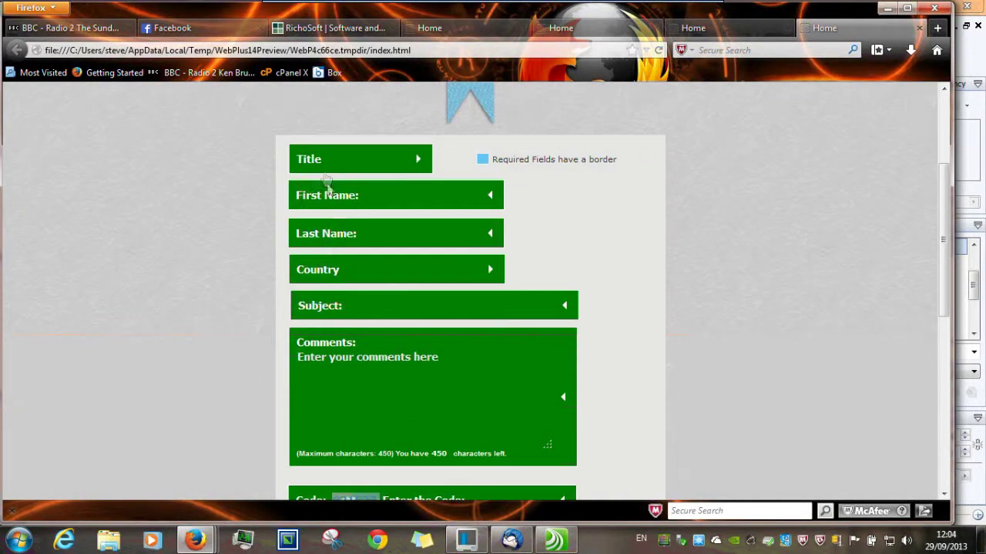
scroll(420, 386, "down", 4)
scroll(362, 331, "up", 6)
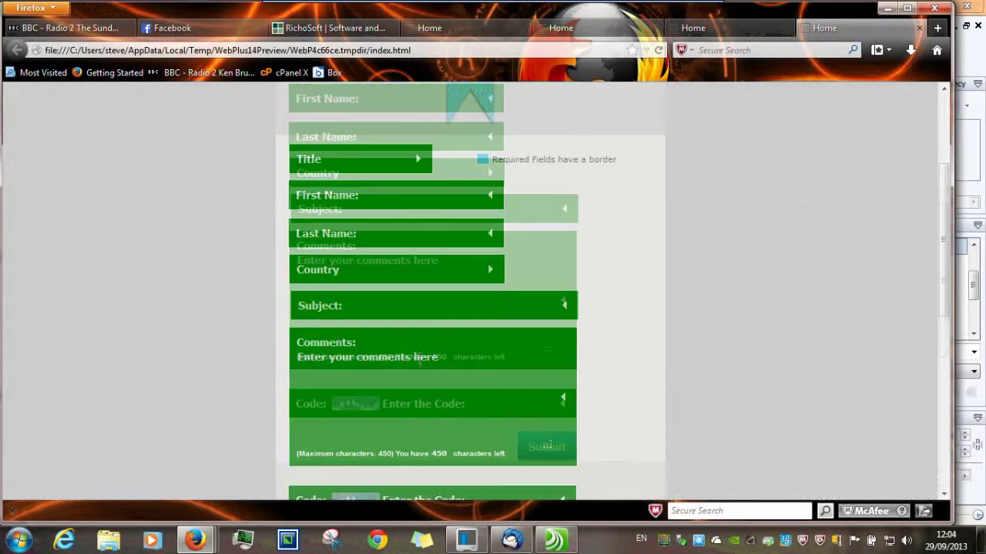
left_click(919, 29)
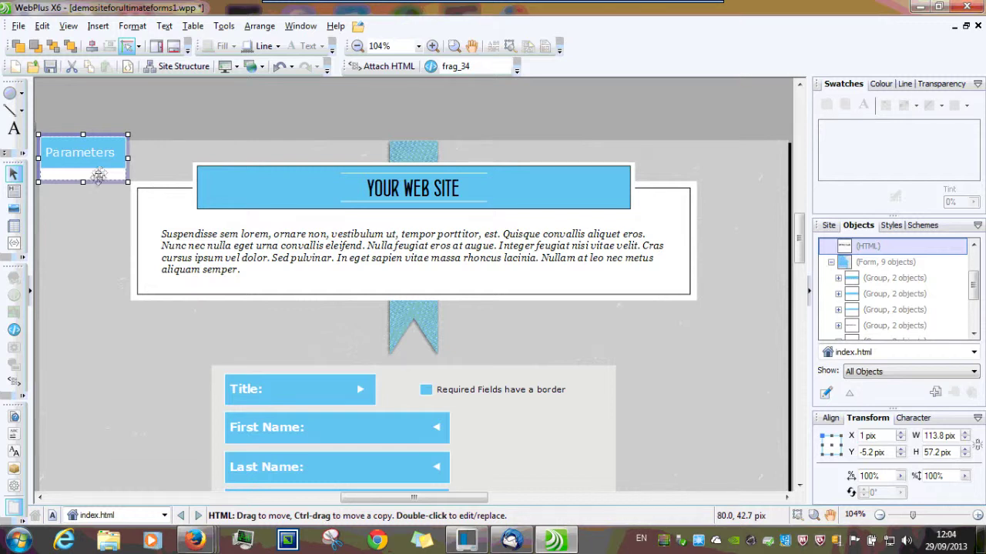
Set strshadowon to true in the Parameters object's HTML code.
right_click(98, 175)
left_click(127, 266)
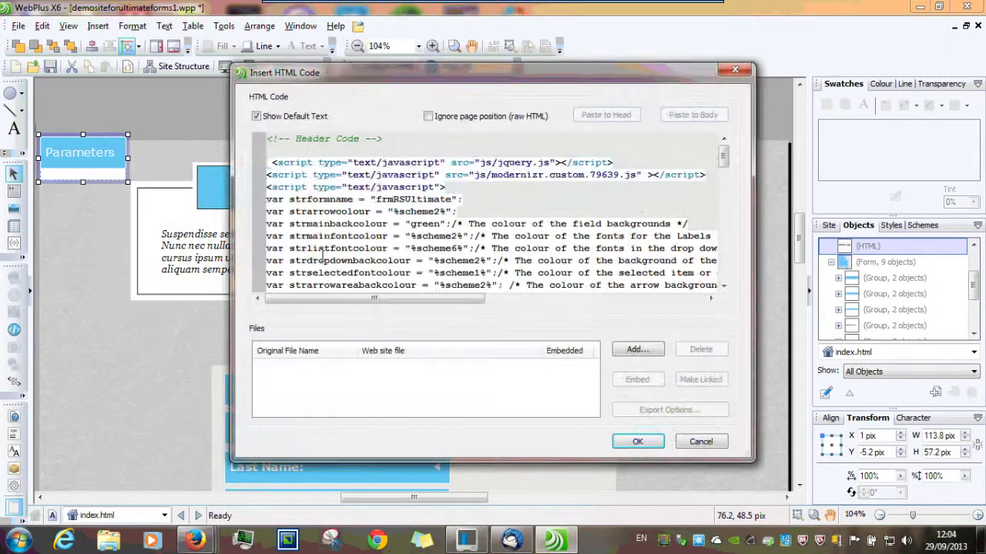
left_click_drag(724, 158, 724, 259)
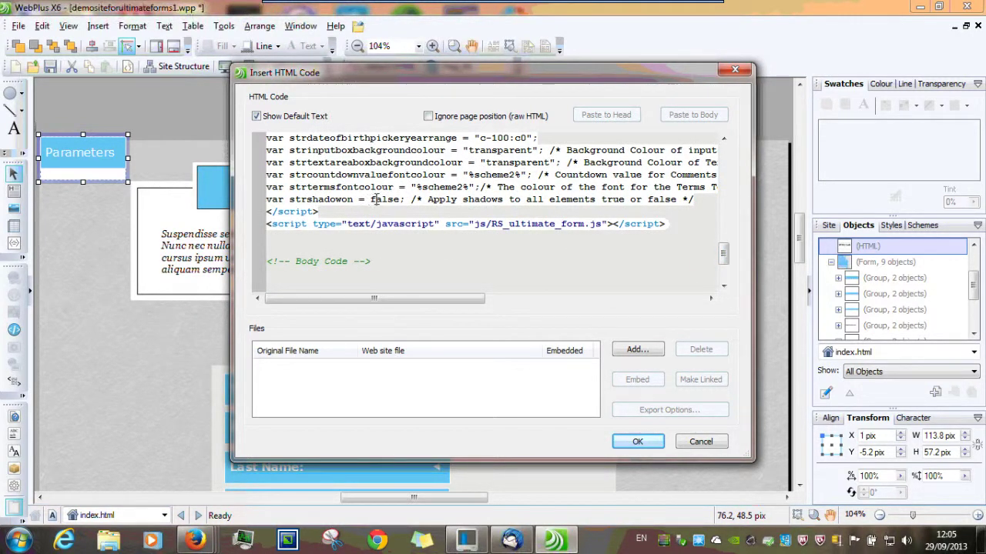
left_click_drag(371, 201, 396, 201)
type("true")
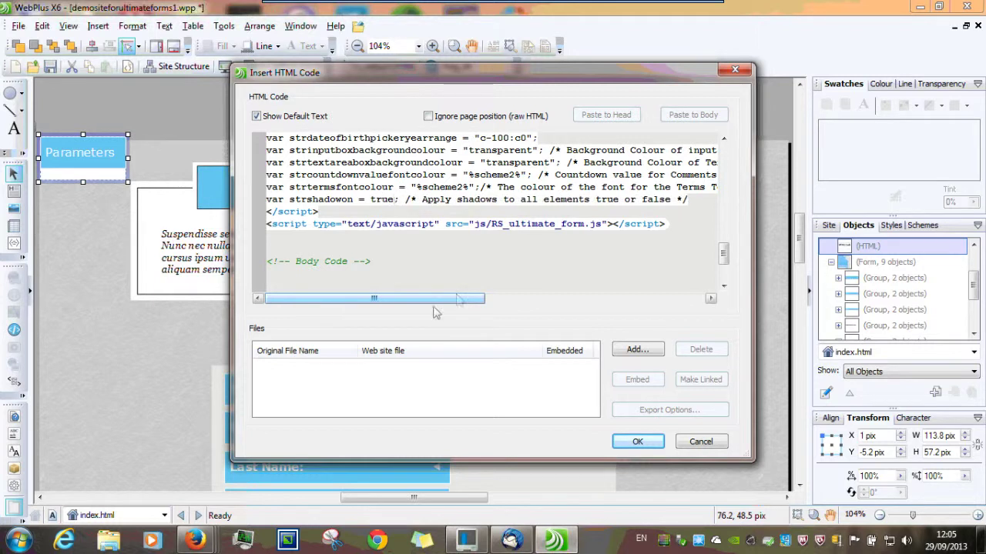
Set strarrowcolour to red in the Parameters object's HTML code and apply the change.
scroll(409, 246, "up", 2)
scroll(422, 242, "up", 8)
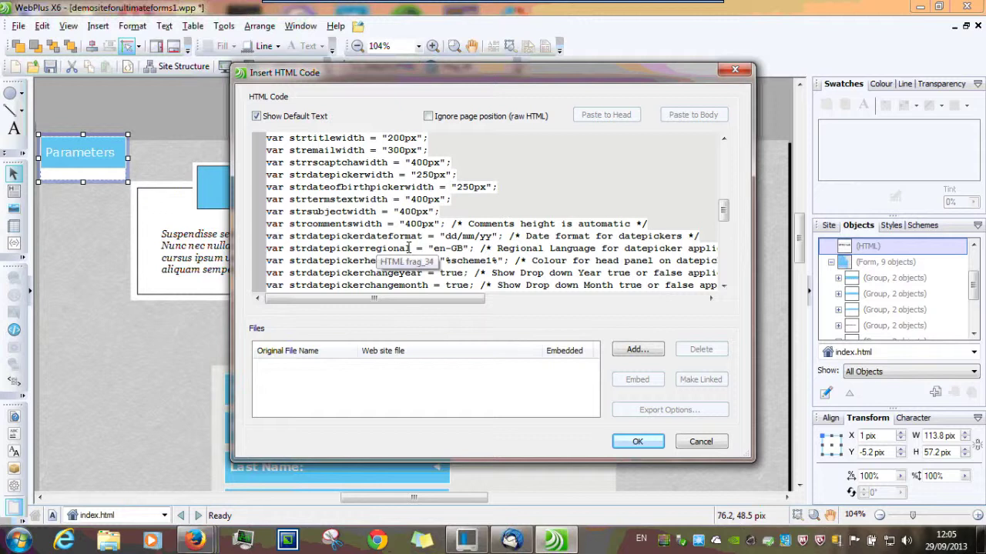
scroll(409, 246, "up", 6)
scroll(409, 248, "up", 3)
scroll(409, 248, "up", 2)
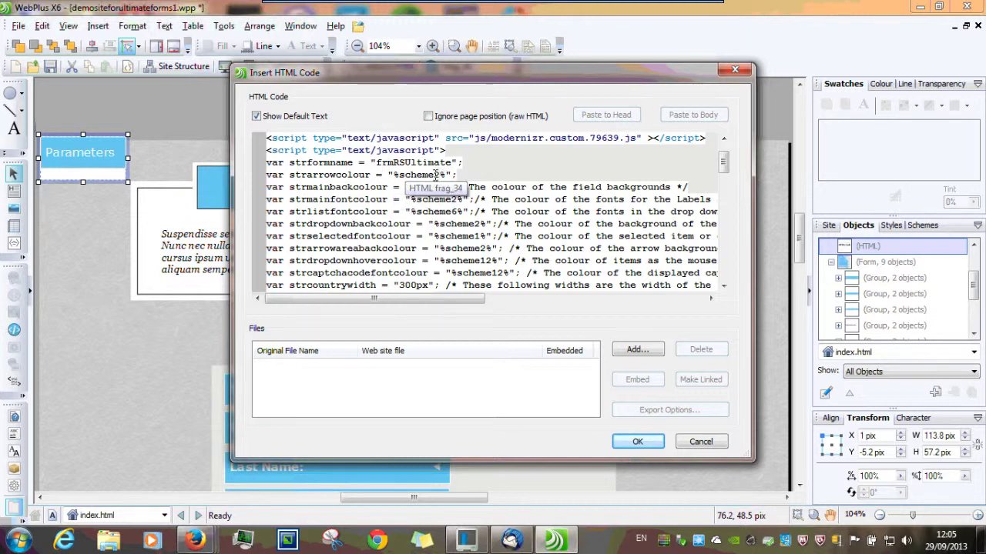
left_click_drag(394, 175, 445, 174)
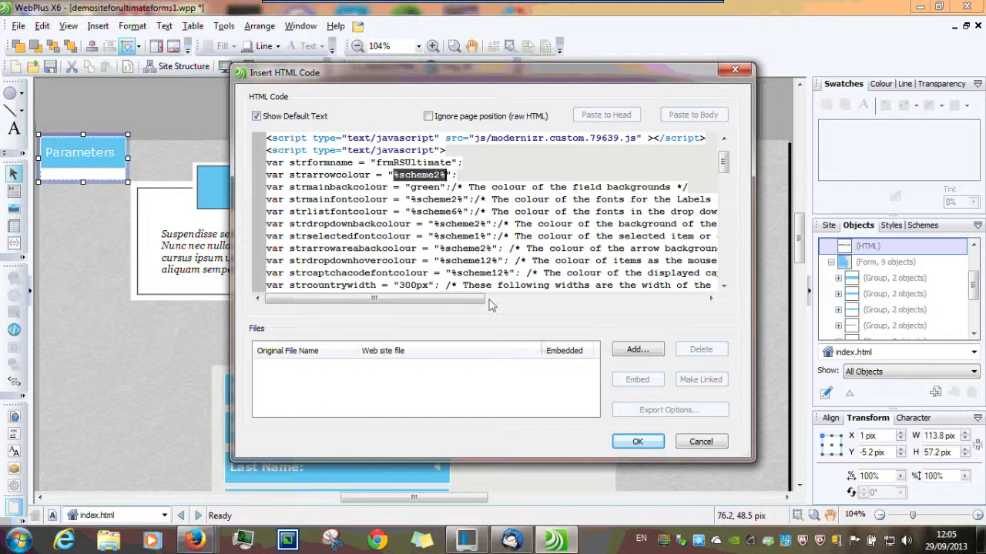
type("red")
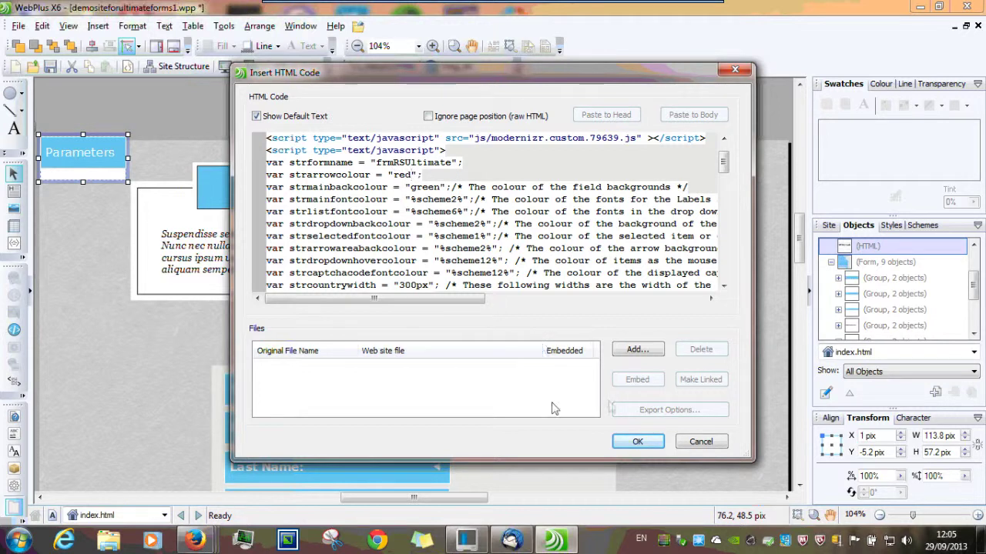
left_click(637, 442)
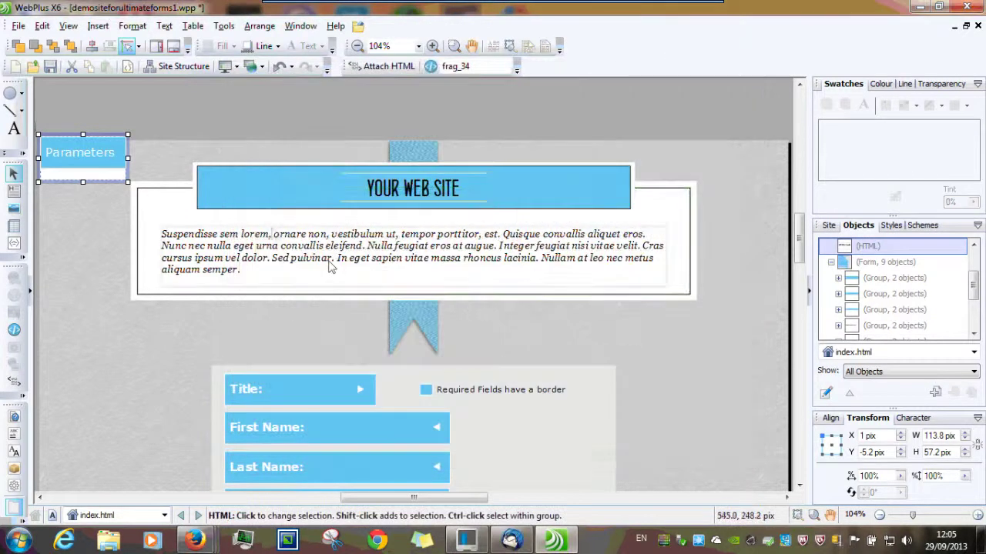
Preview the page in Mozilla Firefox, check the form's arrow colour, Country field and Submit button, and return to WebPlus.
left_click(17, 26)
mouse_move(61, 192)
left_click(325, 212)
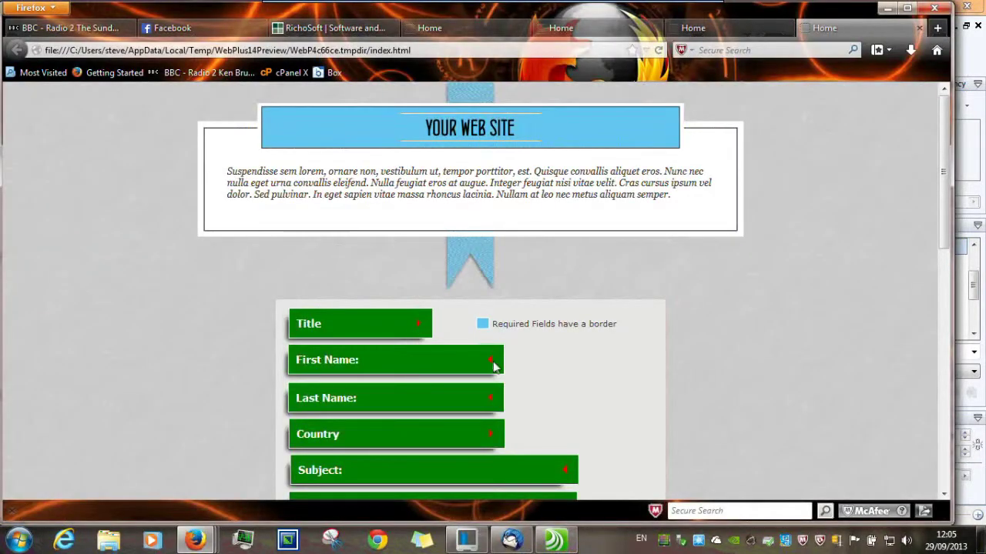
scroll(560, 477, "down", 5)
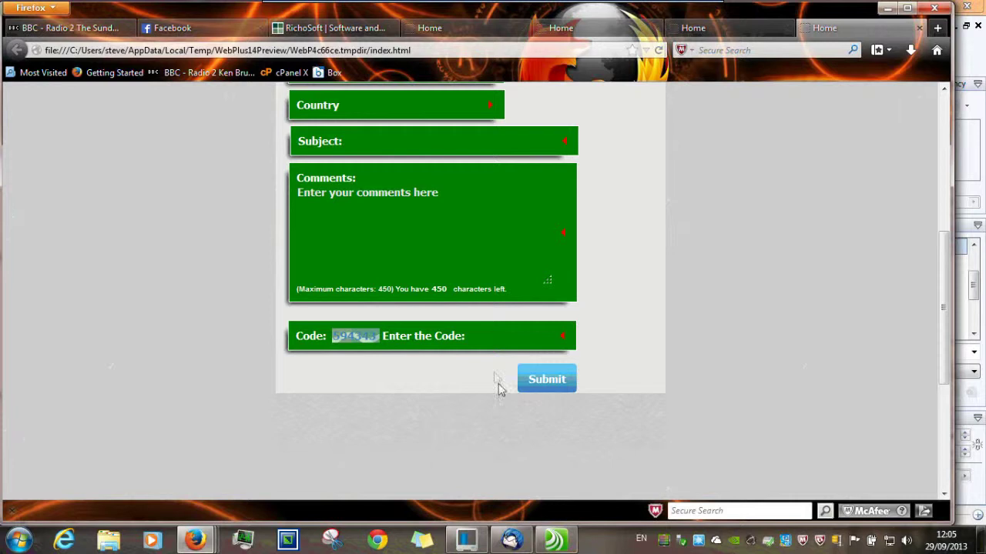
scroll(497, 369, "up", 3)
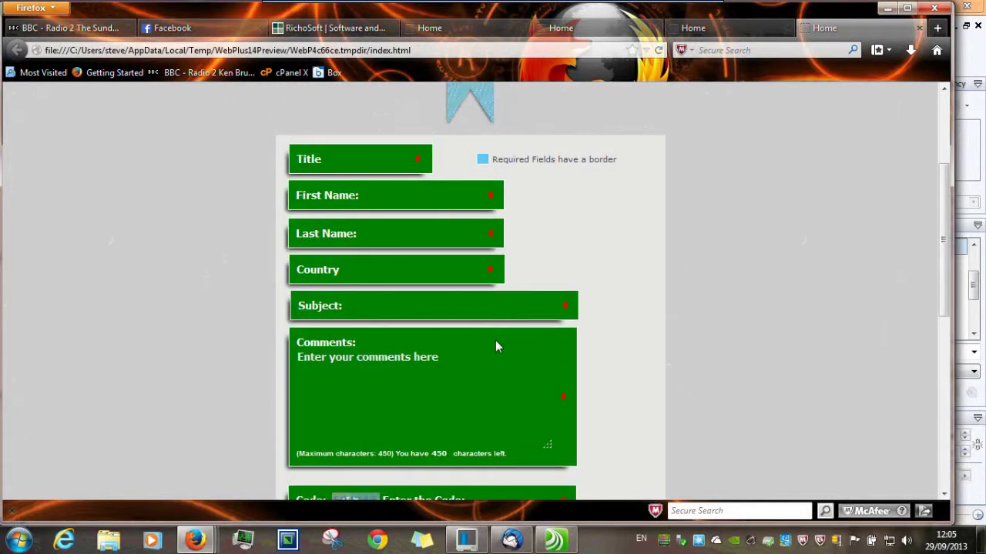
left_click(375, 278)
left_click(375, 277)
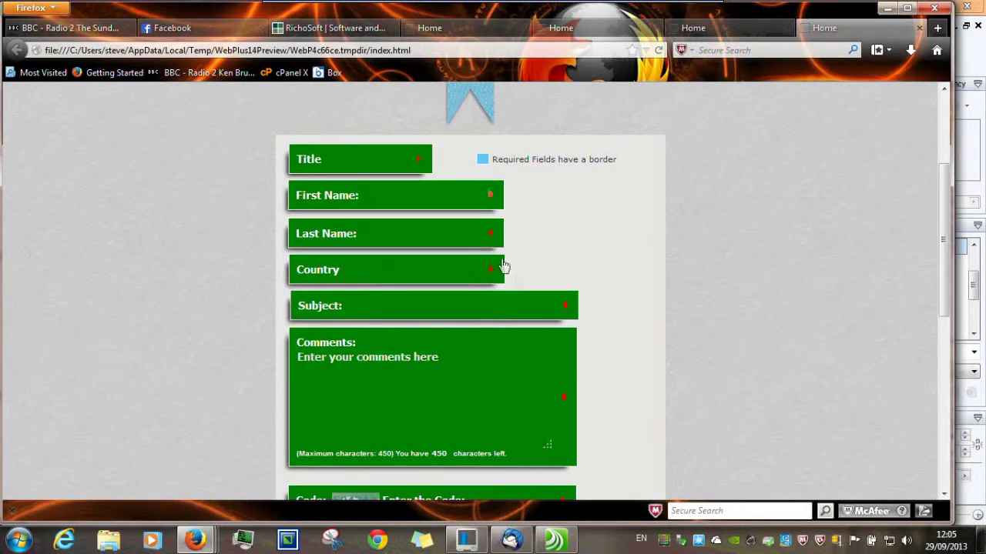
scroll(562, 389, "down", 3)
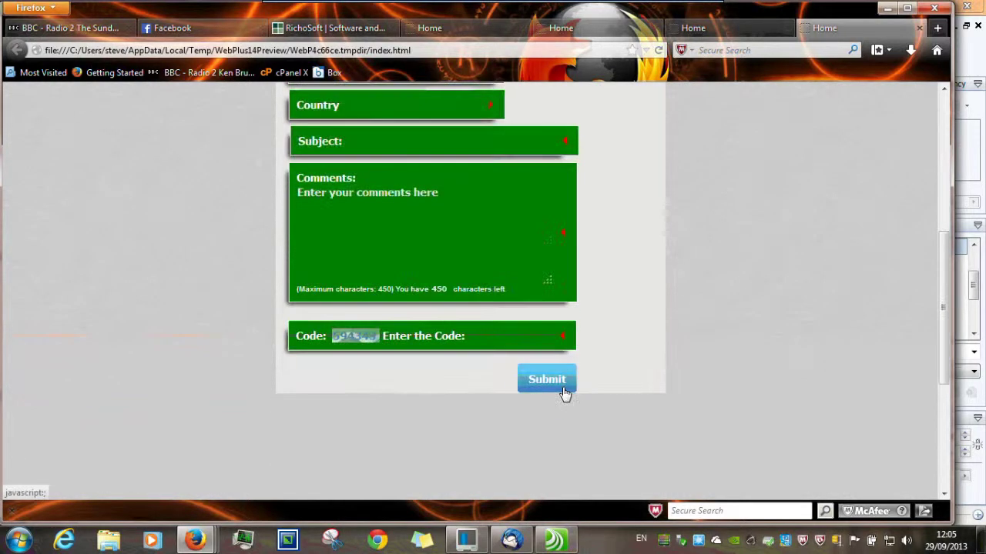
left_click(546, 381)
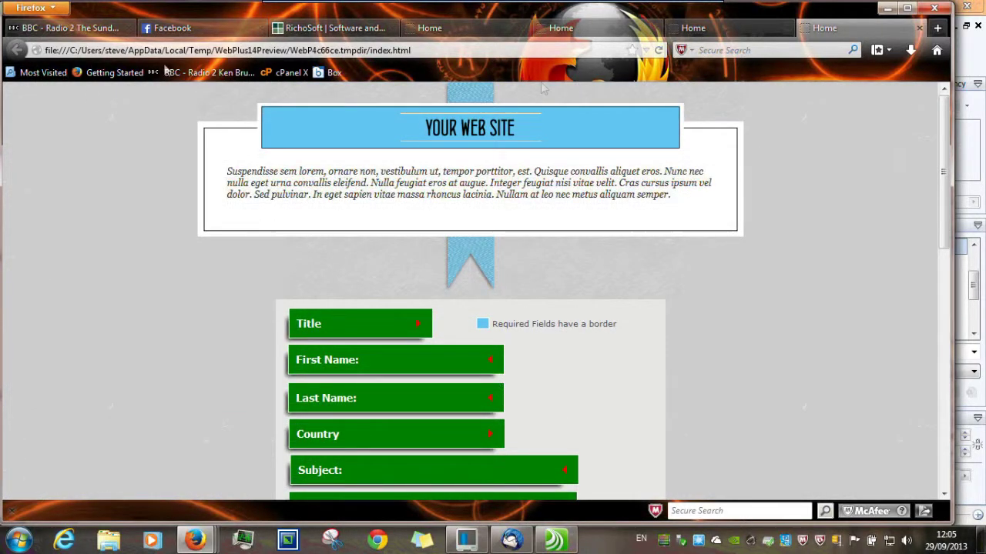
left_click(890, 9)
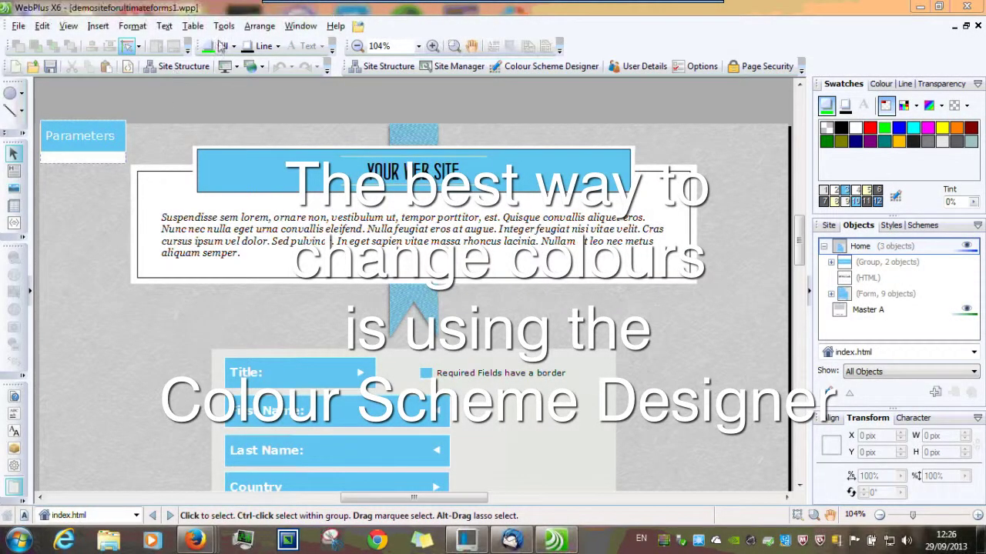
Apply the Ledger 02 preset scheme with the Colour Scheme Designer and review the form on the page.
left_click(224, 26)
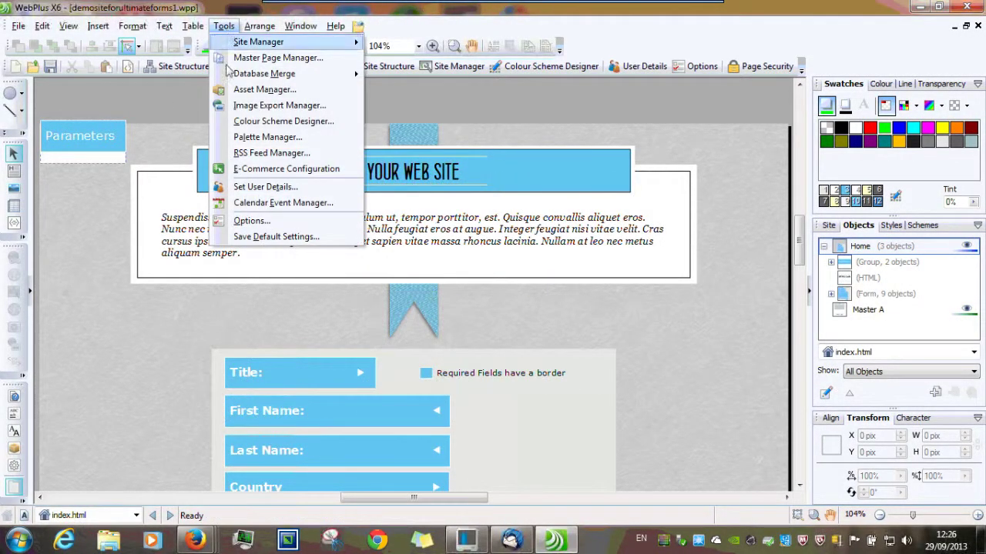
left_click(267, 124)
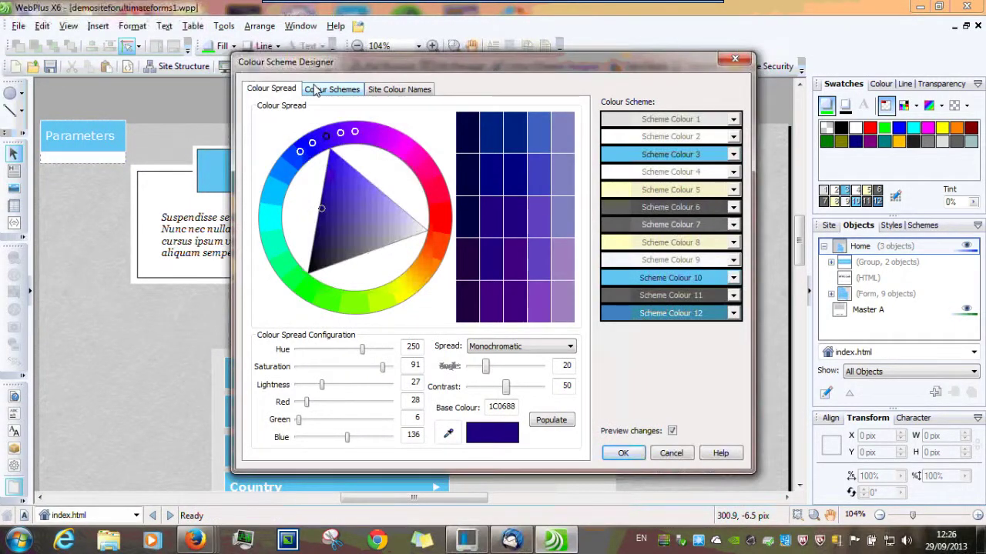
left_click(316, 90)
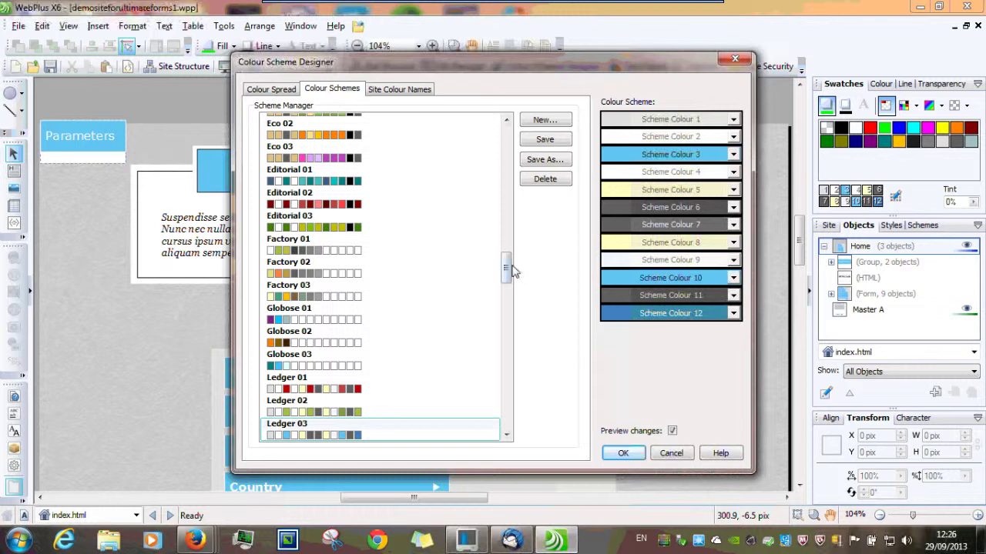
scroll(512, 273, "down", 5)
left_click(322, 293)
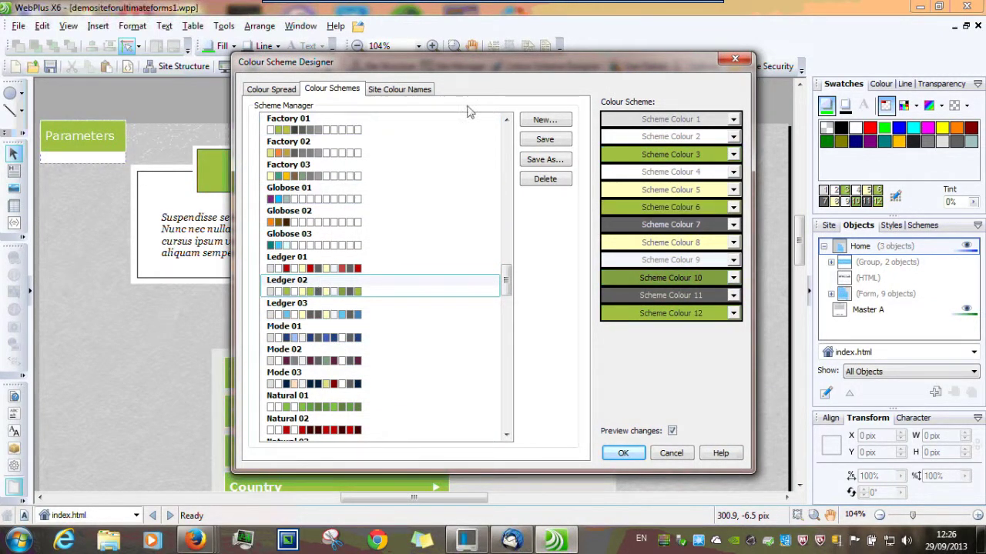
left_click(623, 452)
scroll(378, 246, "down", 5)
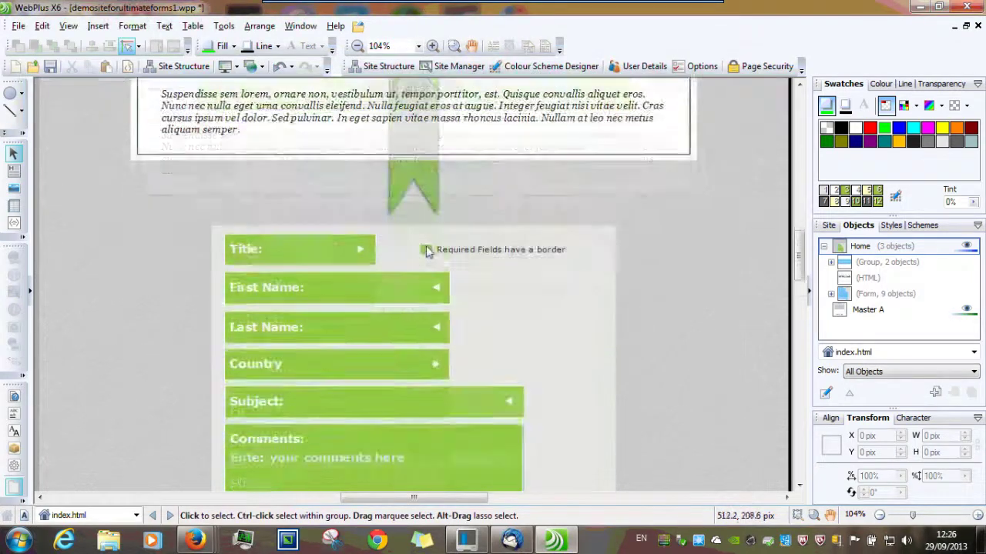
scroll(431, 262, "down", 5)
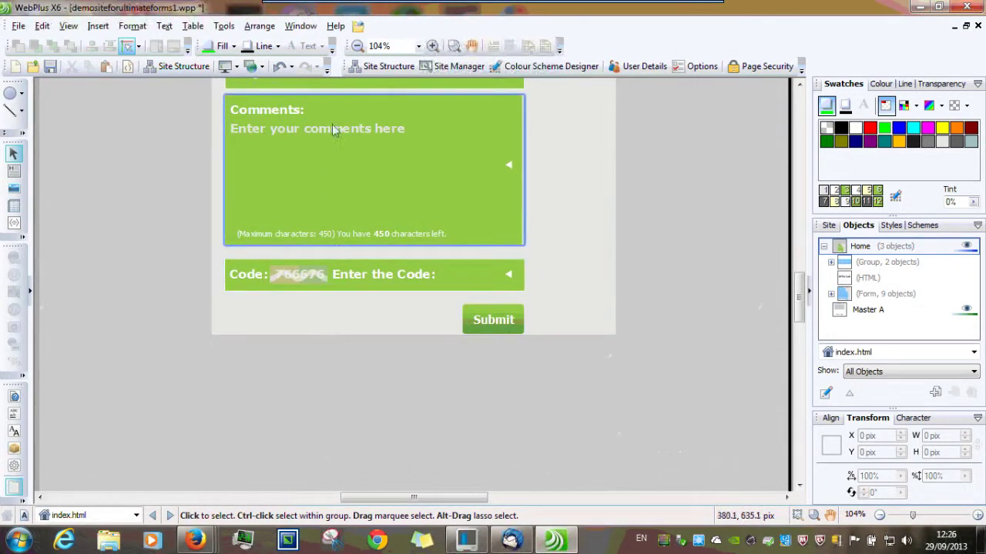
scroll(378, 131, "up", 4)
scroll(378, 135, "up", 5)
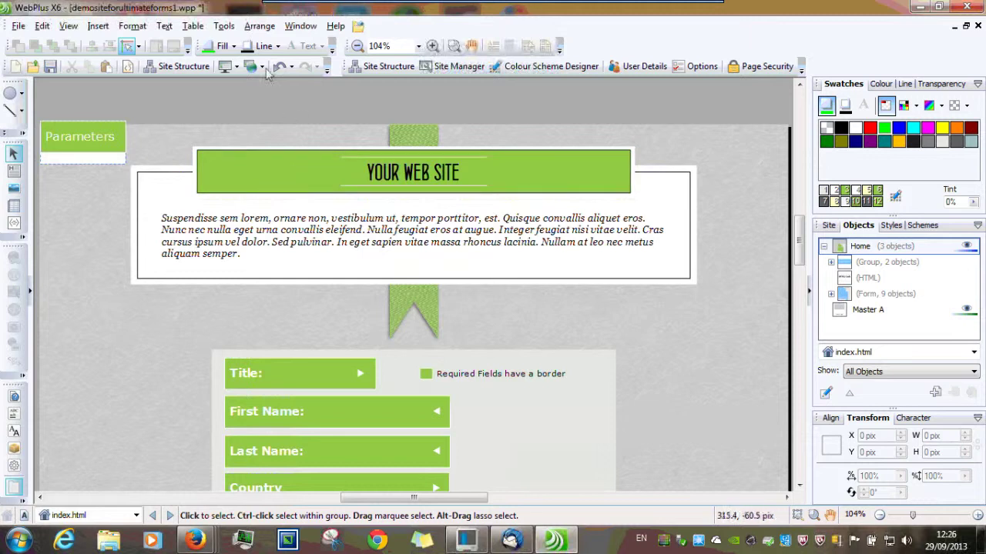
Preview the recoloured page in Mozilla Firefox, check the form fields, and return to WebPlus.
left_click(223, 25)
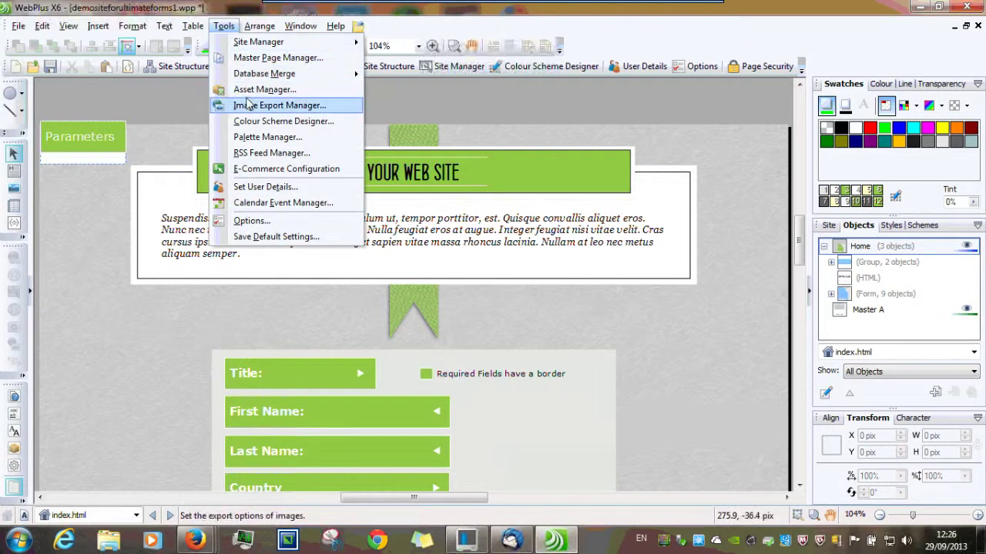
left_click(18, 25)
left_click(18, 26)
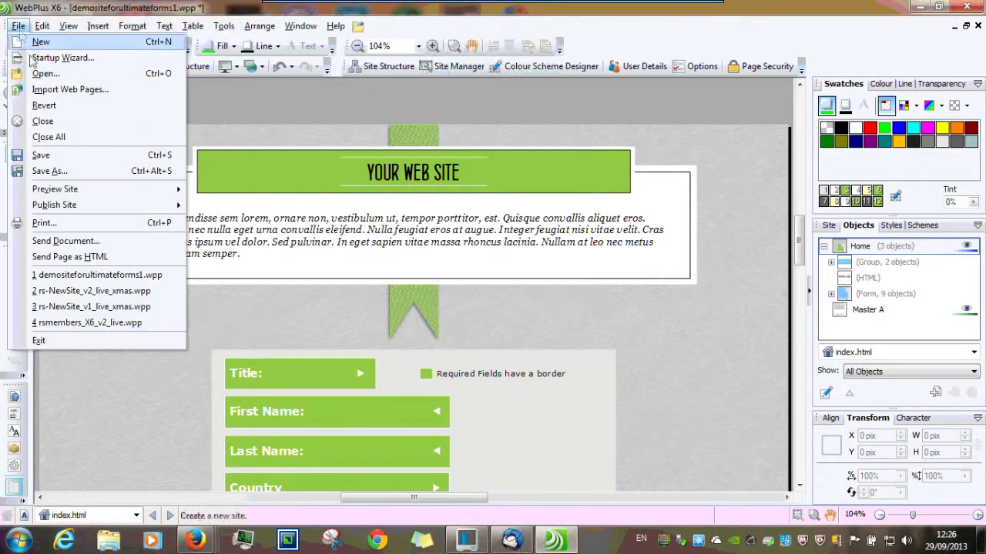
mouse_move(116, 189)
left_click(297, 221)
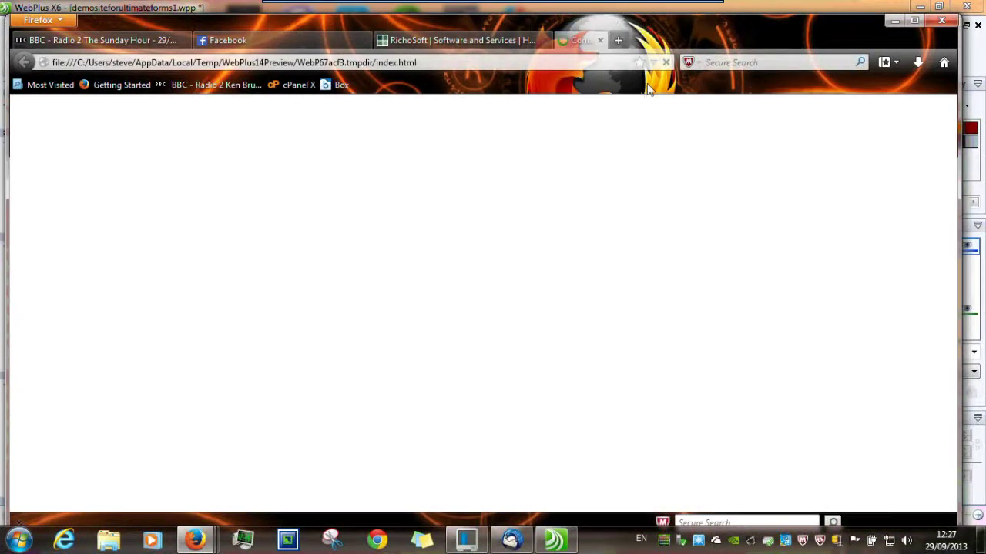
scroll(418, 308, "down", 5)
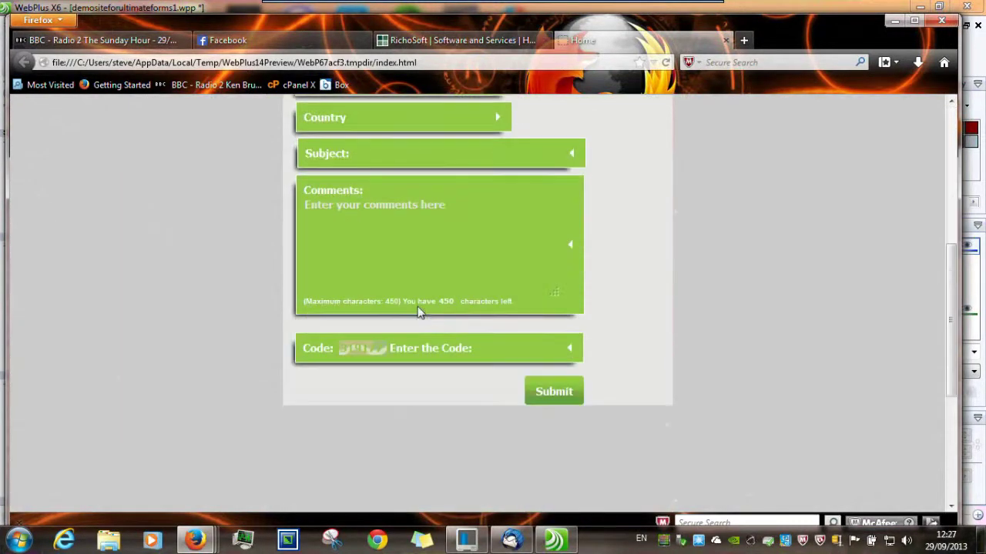
scroll(418, 313, "up", 3)
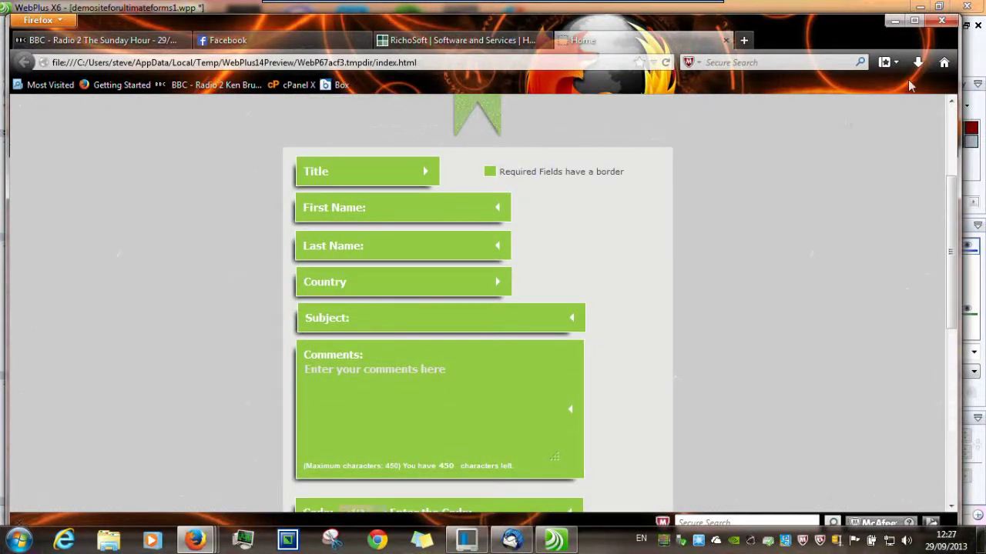
left_click(981, 53)
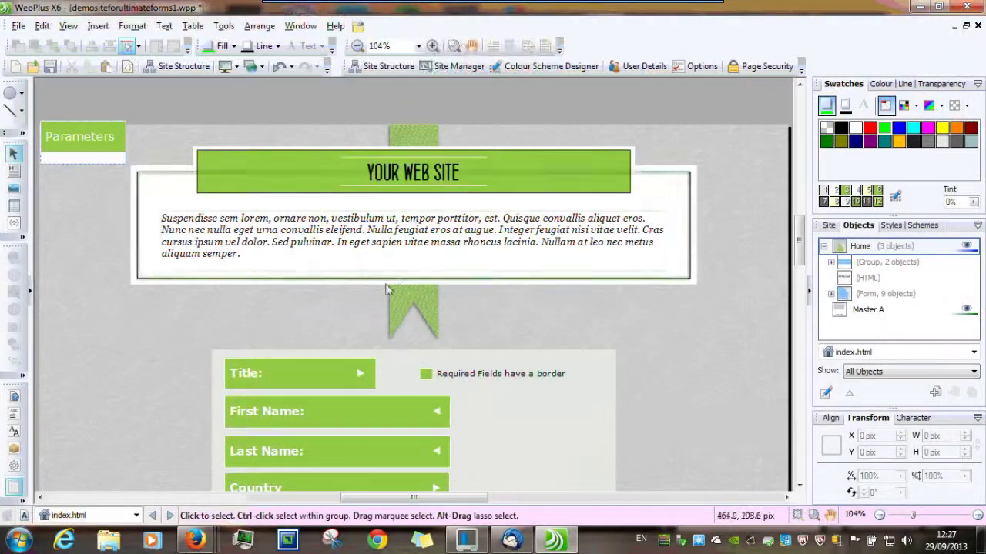
Populate the site's colour scheme from the monochromatic spread with base colour 1C0688 and apply it.
left_click(223, 26)
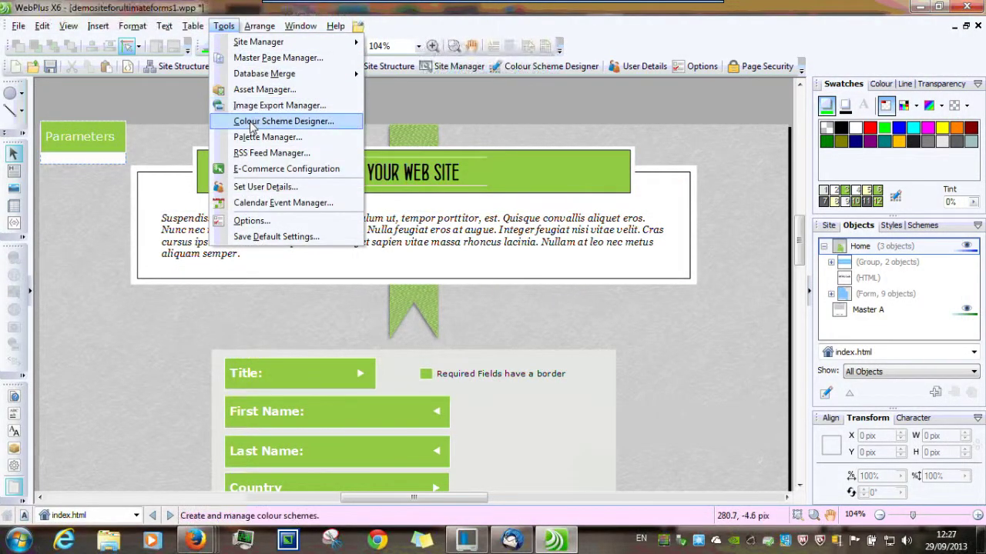
left_click(249, 121)
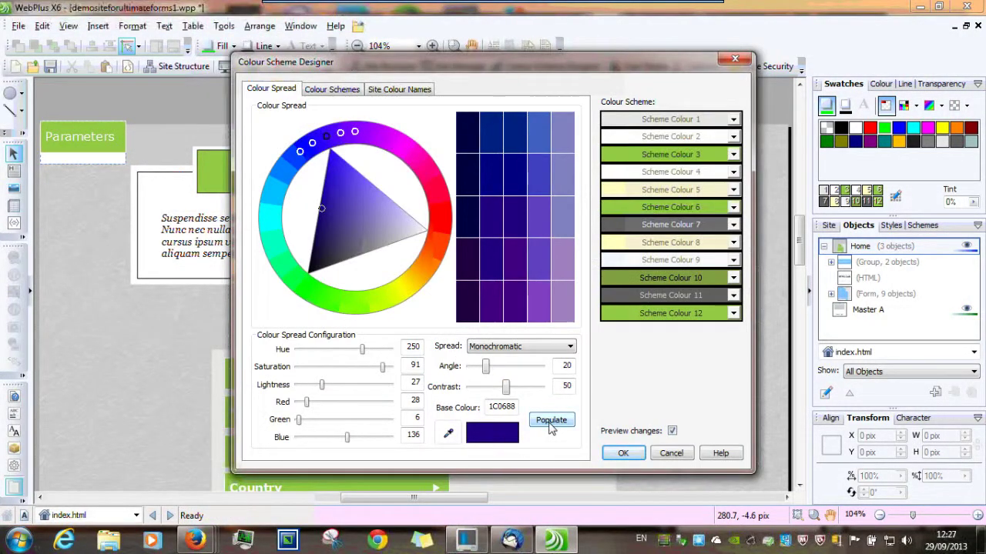
left_click(552, 421)
left_click(623, 454)
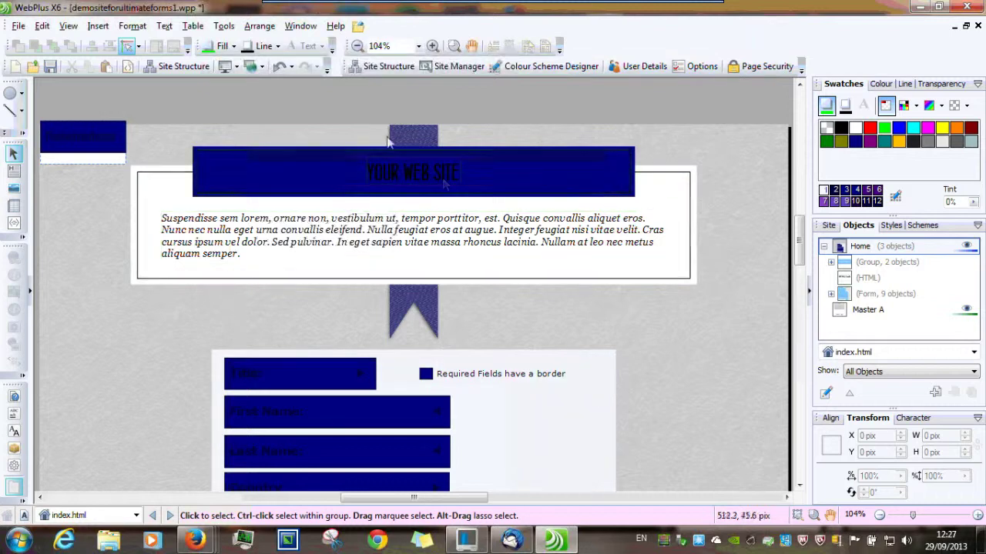
Set Scheme Colour 2 to white and Scheme Colours 10, 11 and 12 to light grey, grey-green and grey, and review the form.
left_click(224, 26)
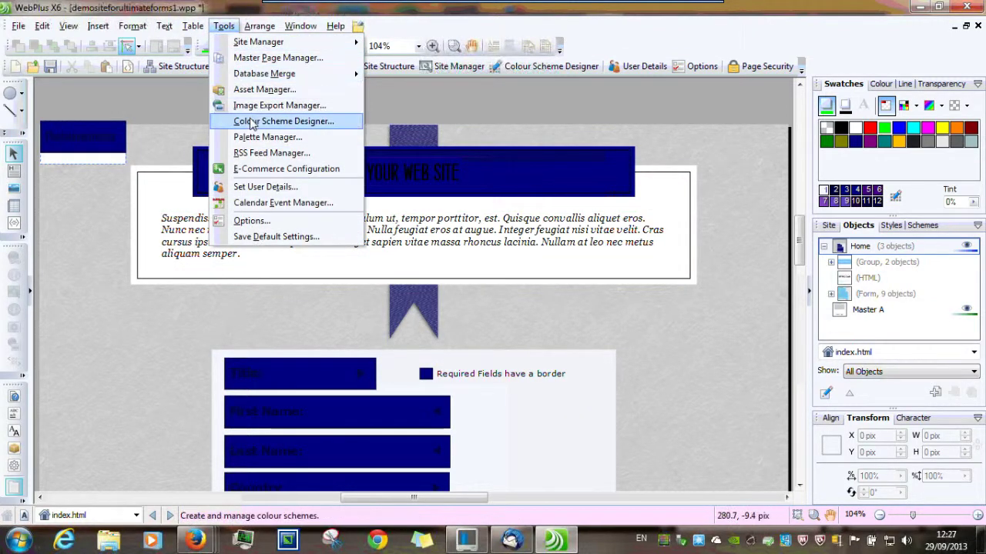
left_click(266, 120)
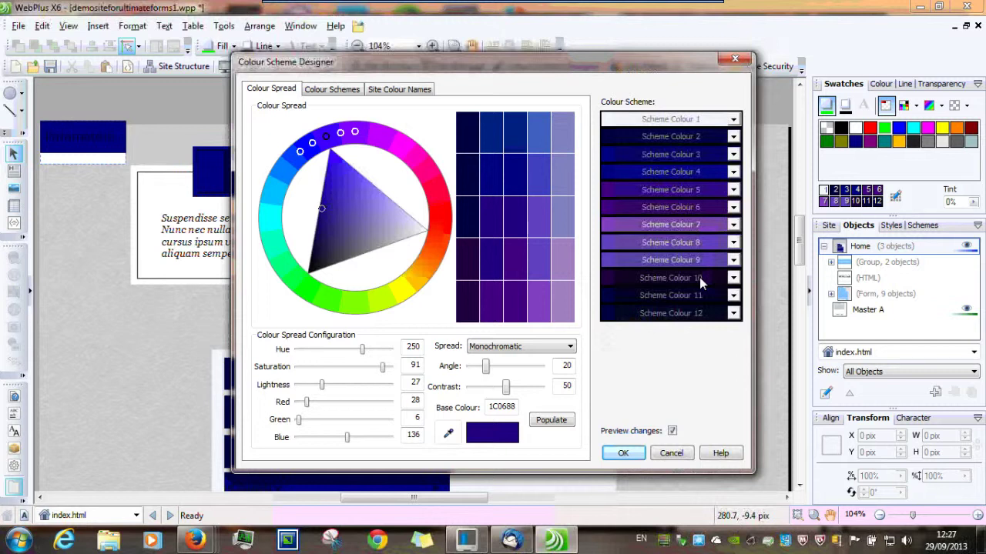
left_click(625, 455)
scroll(579, 297, "down", 5)
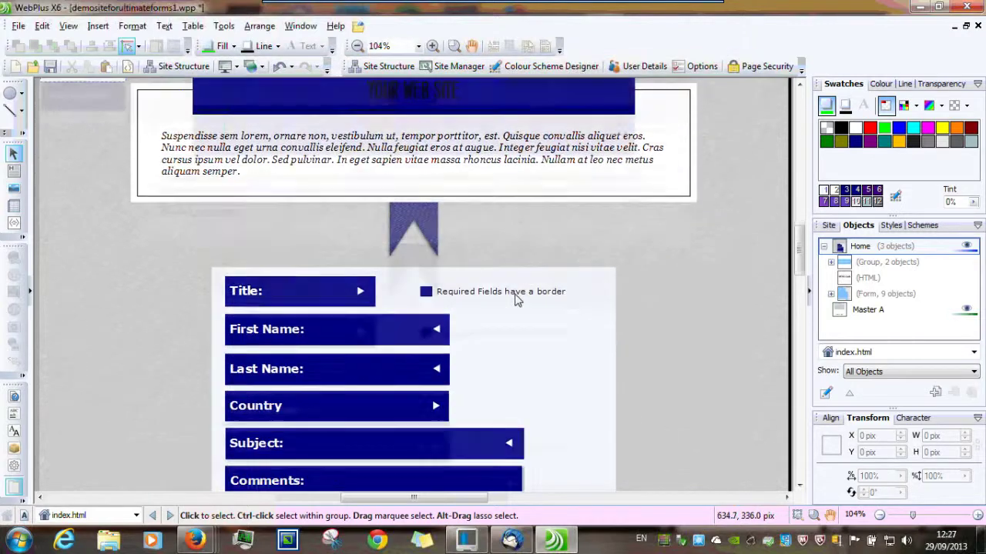
scroll(517, 300, "down", 4)
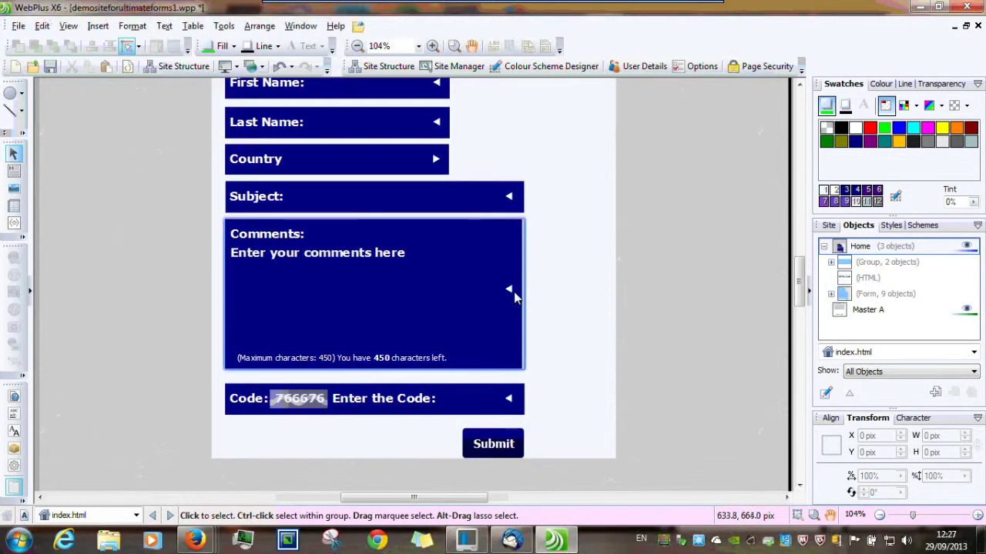
scroll(514, 292, "up", 10)
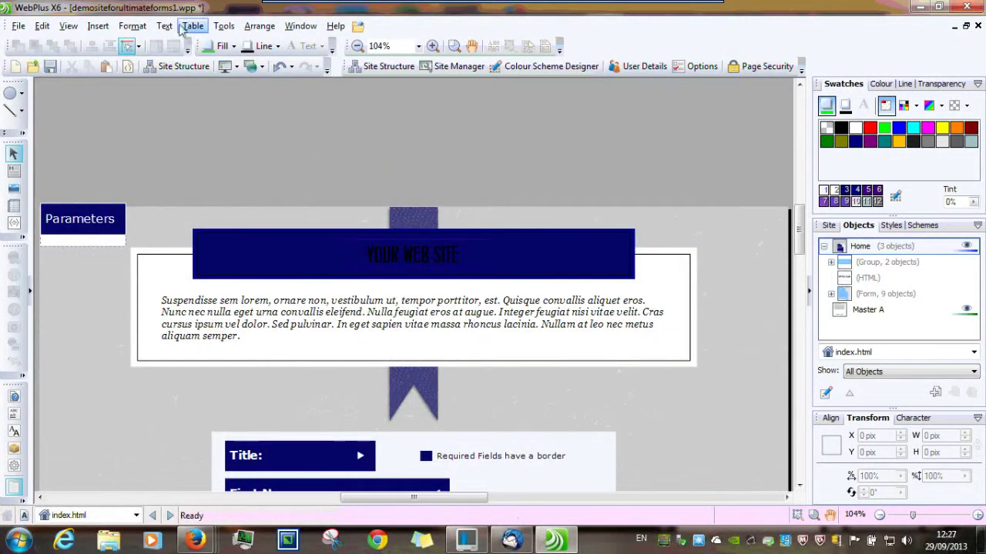
Preview the Natural 02, Pop 02 and Pop 03 preset schemes on the page with the Colour Scheme Designer.
left_click(223, 25)
left_click(266, 119)
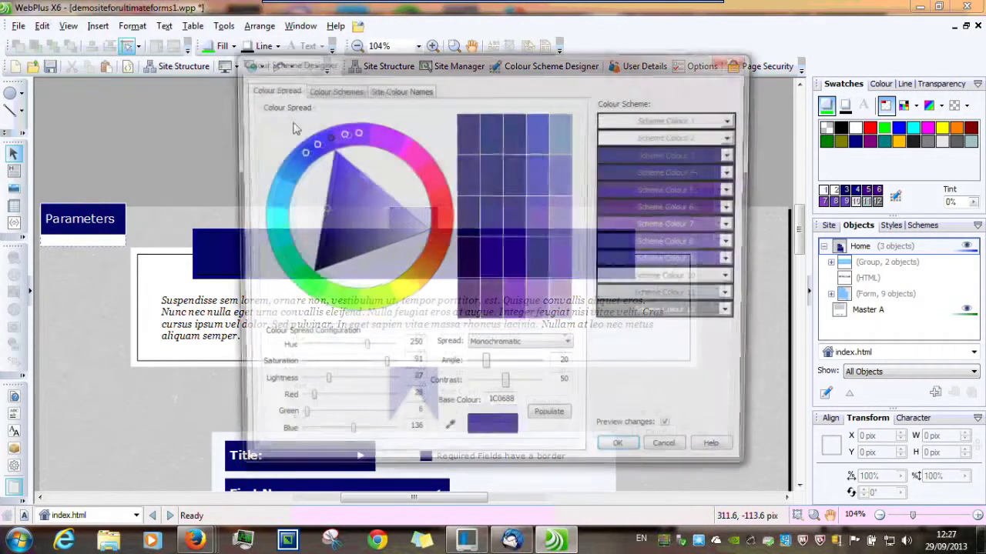
left_click(350, 90)
left_click_drag(505, 386, 505, 298)
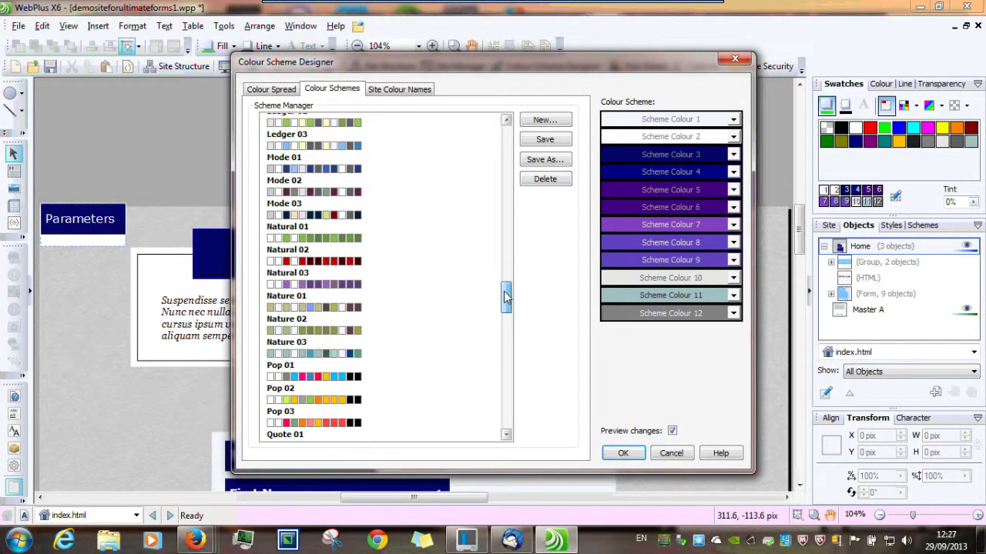
left_click(324, 257)
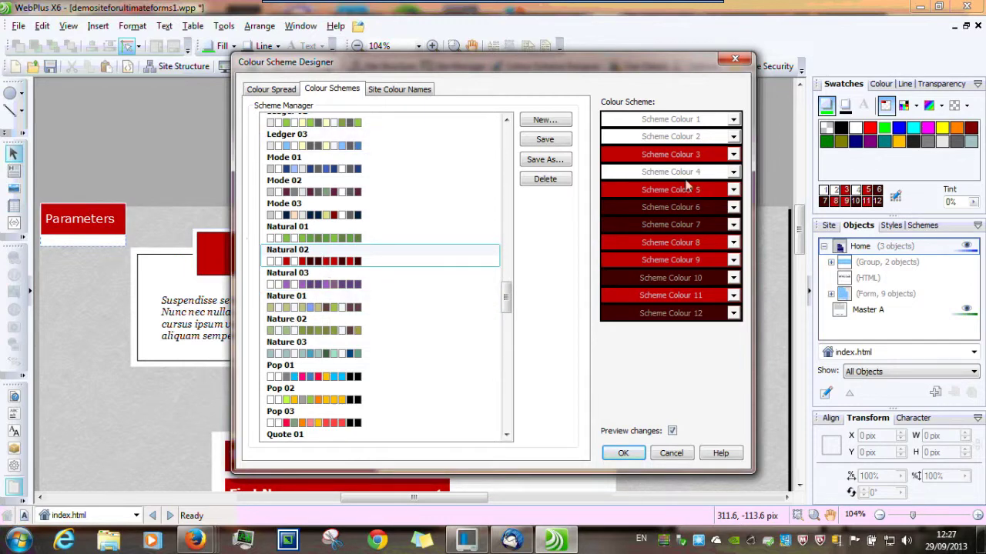
left_click_drag(514, 65, 461, 23)
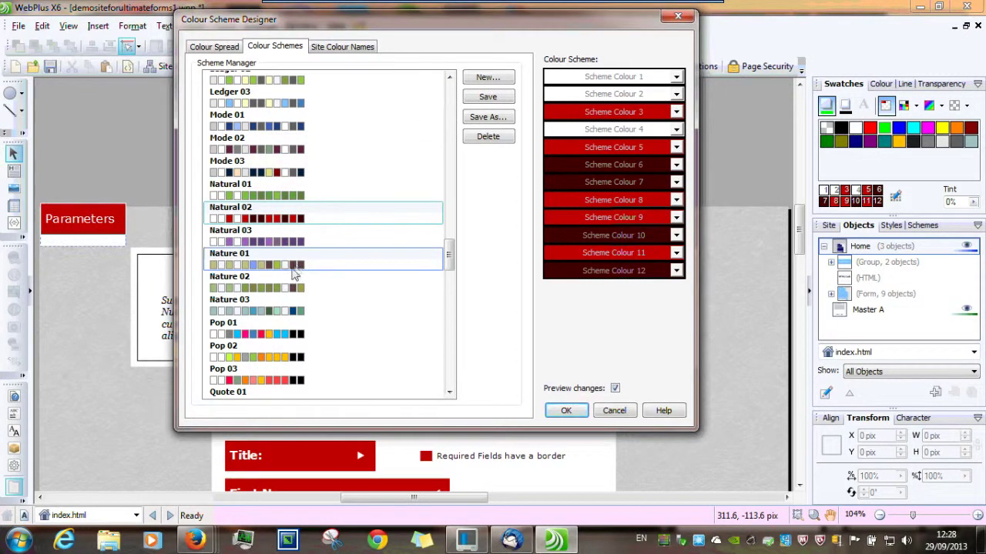
left_click(310, 362)
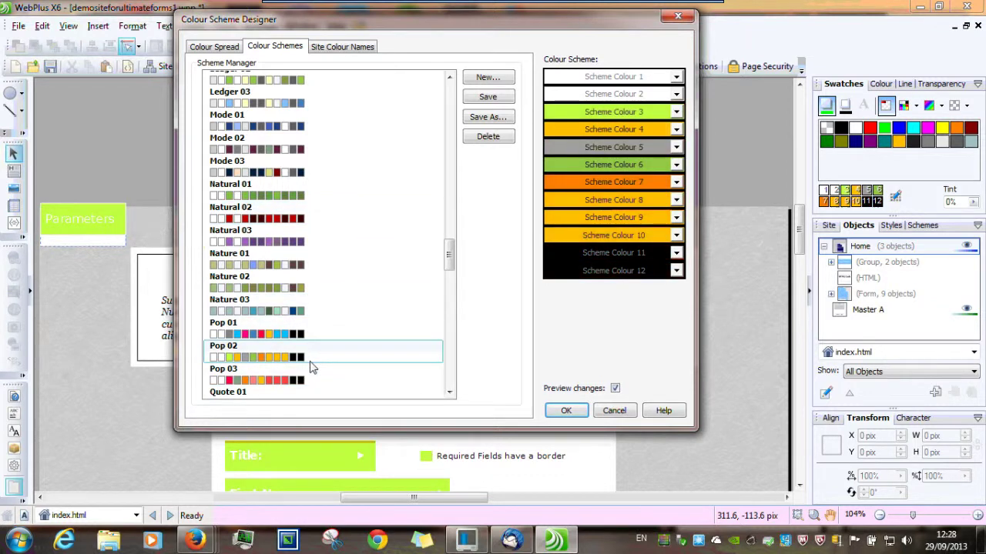
left_click(299, 382)
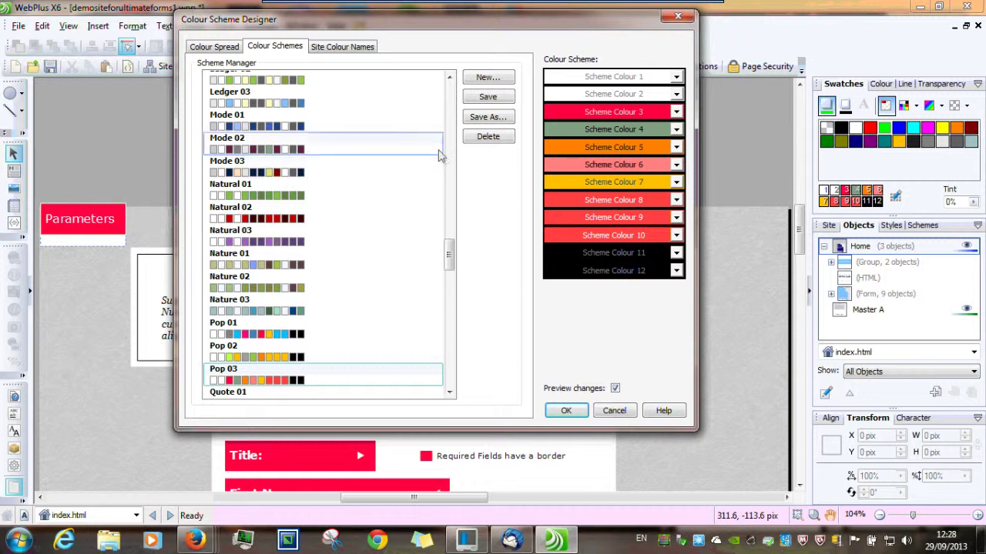
Try the Ribbon 01, Ribbon 02, Ribbon 03, Ague, Comic and Coral preset schemes on the page.
scroll(420, 139, "up", 10)
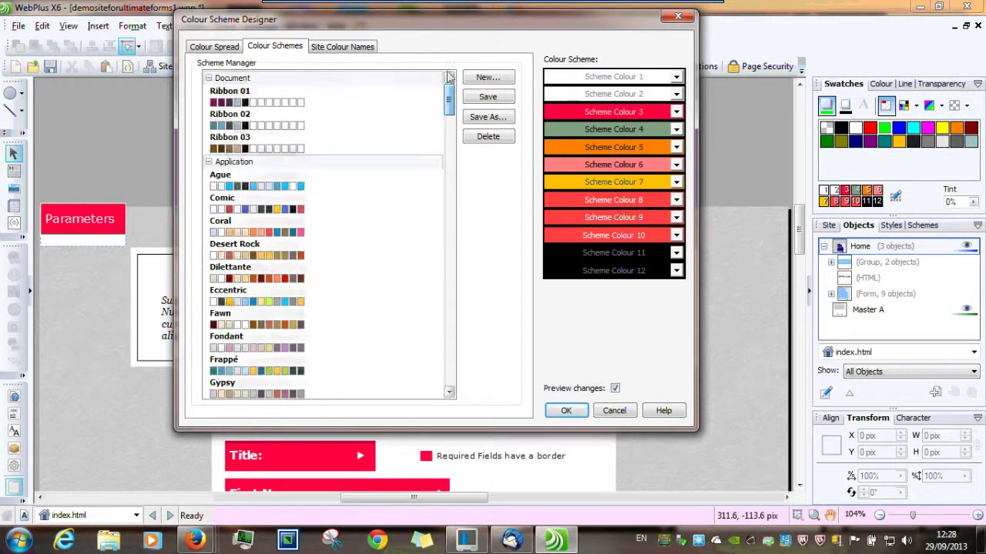
left_click(268, 101)
left_click(264, 119)
left_click(260, 154)
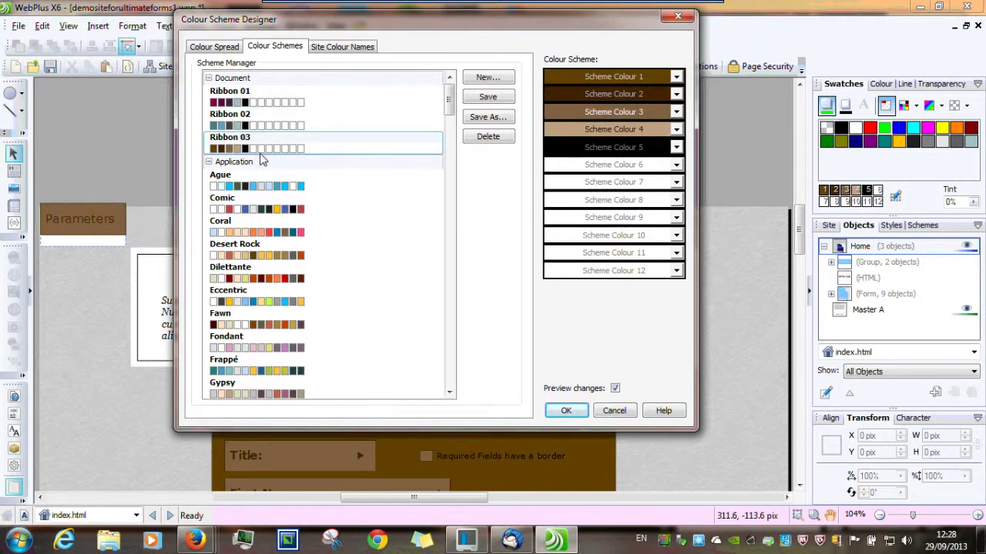
left_click(260, 185)
left_click(260, 209)
left_click(260, 232)
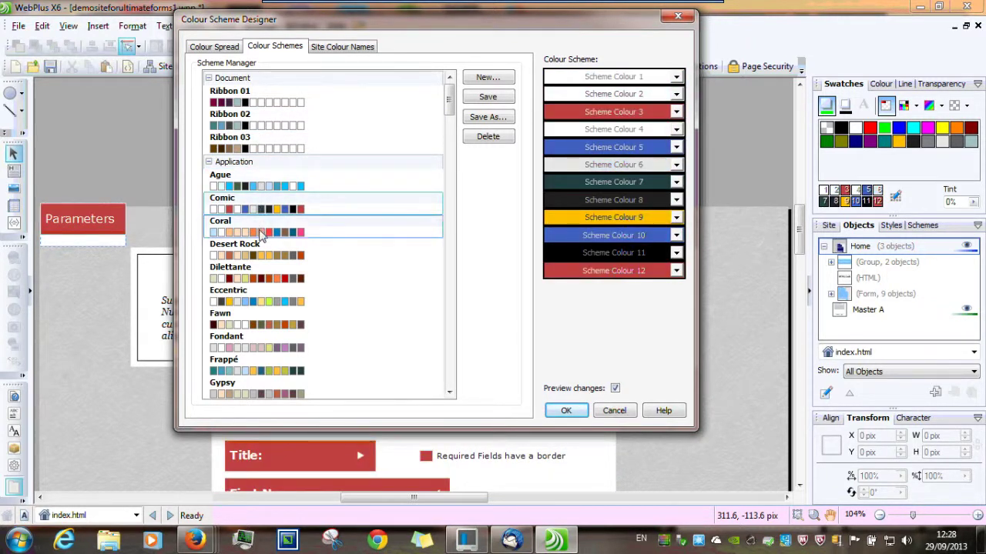
Apply the Eccentric preset scheme to the site and review the form on the page.
left_click(265, 290)
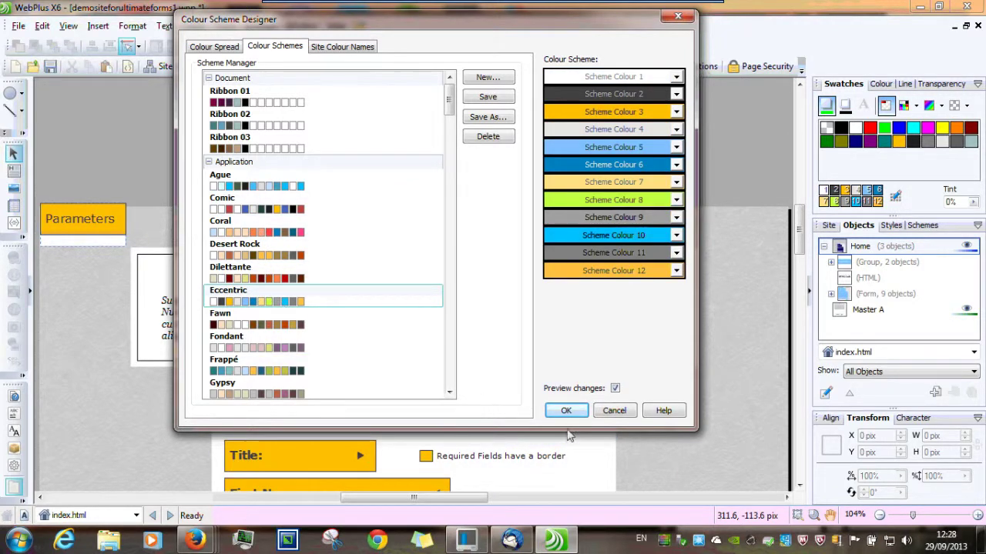
left_click(566, 410)
scroll(430, 353, "down", 3)
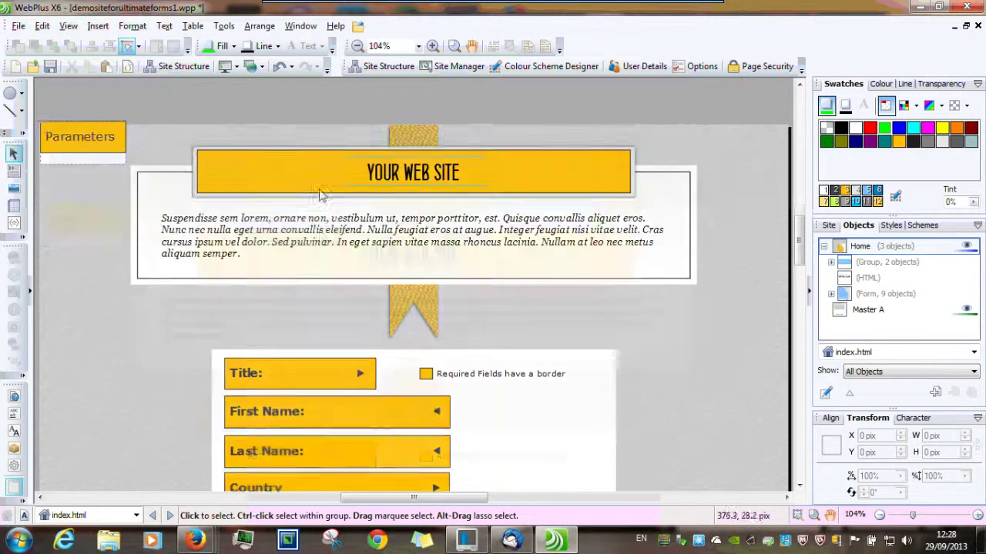
Preview the page with the Eccentric scheme in Mozilla Firefox, check the whole form, and return to WebPlus.
left_click(18, 26)
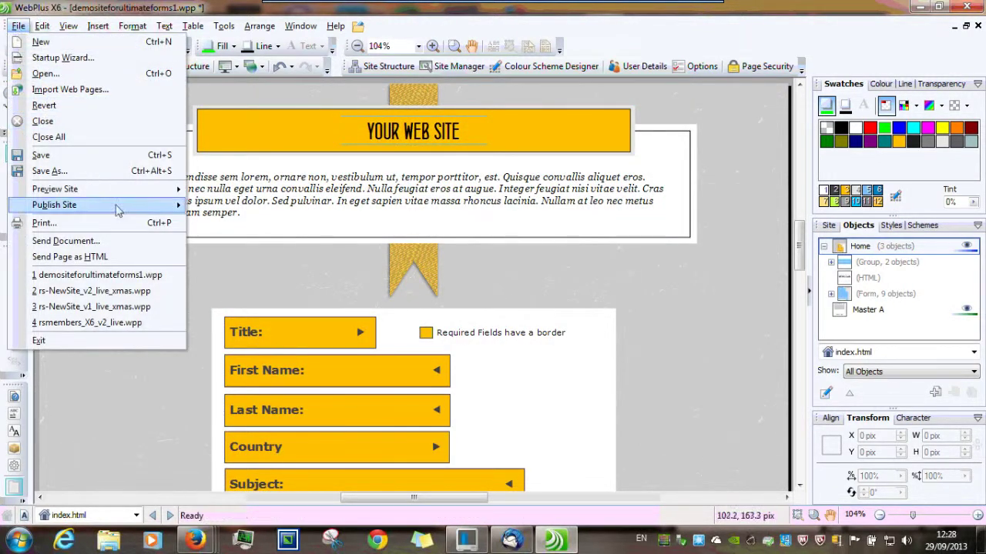
left_click(302, 217)
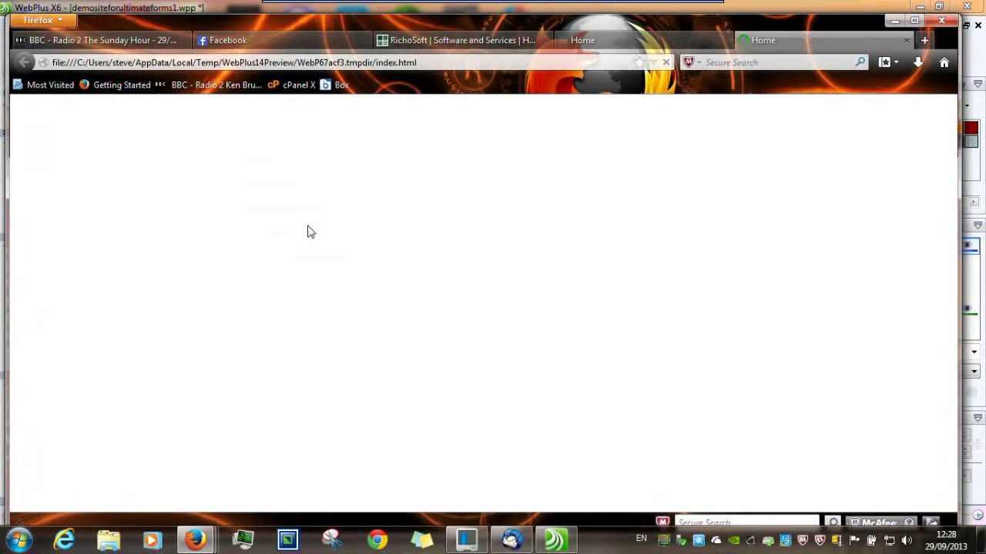
scroll(352, 251, "down", 5)
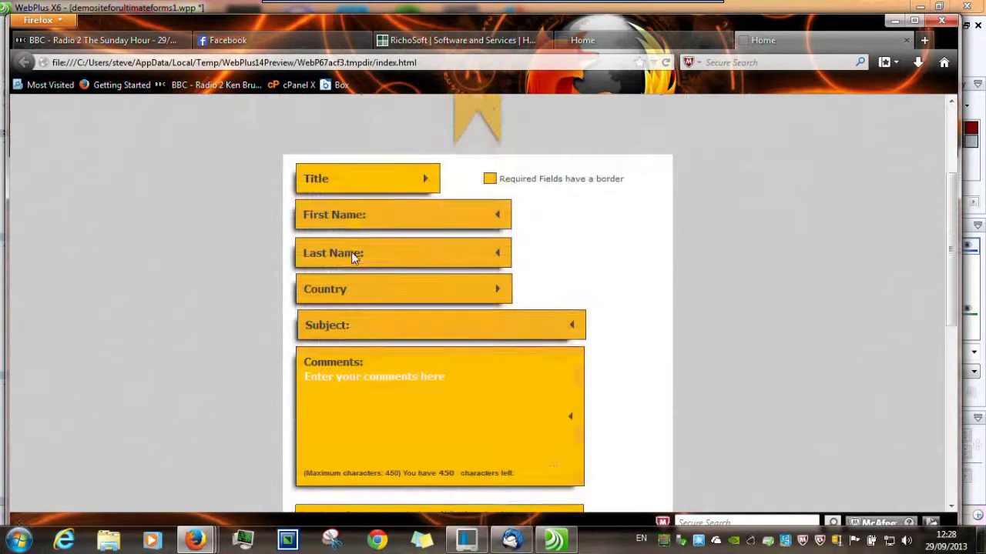
scroll(351, 254, "down", 1)
scroll(351, 254, "up", 3)
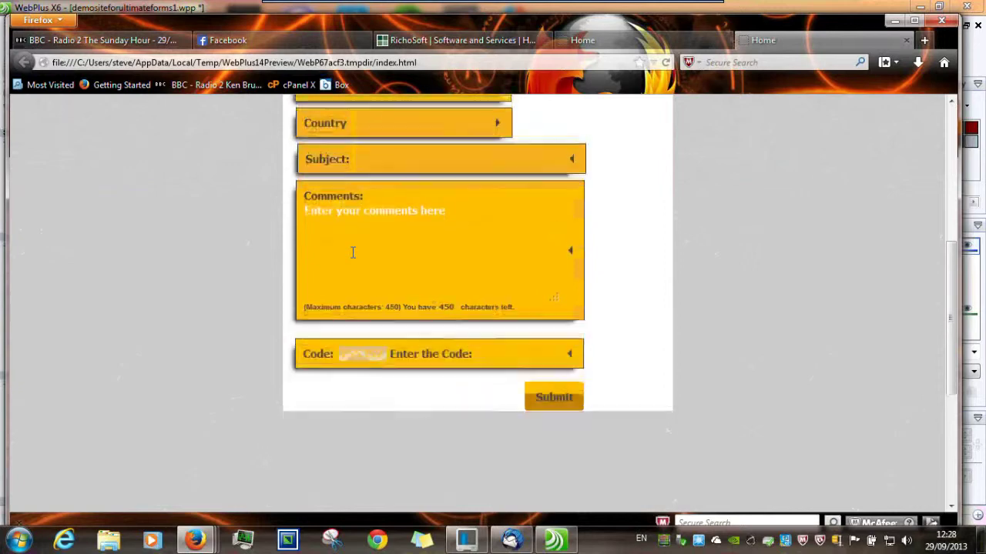
scroll(351, 254, "down", 4)
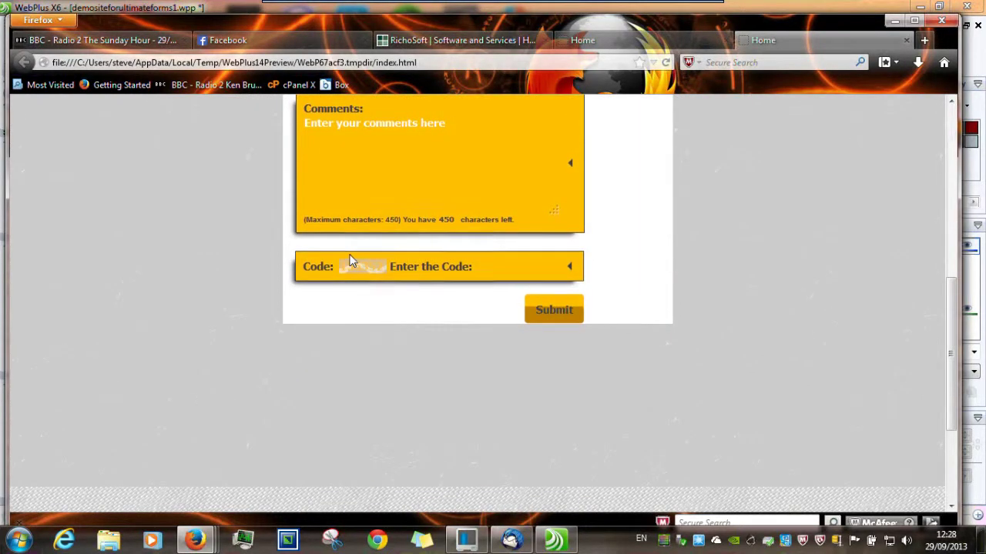
scroll(352, 260, "up", 5)
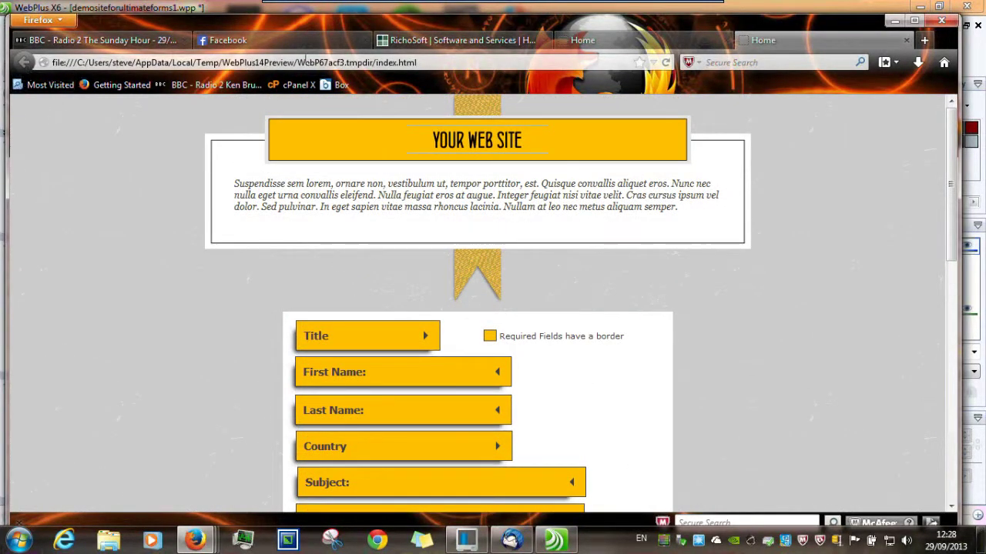
left_click(896, 23)
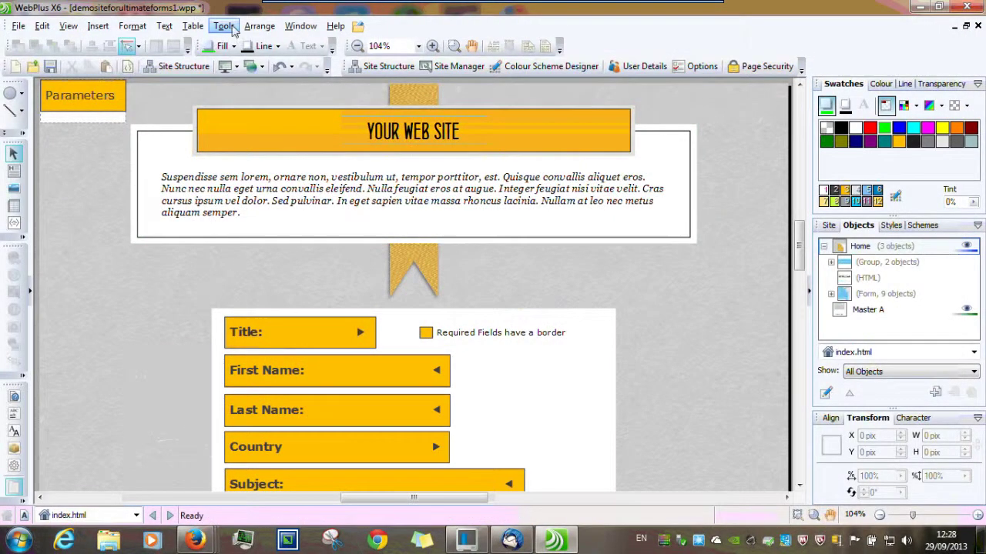
Apply the Ledger 01 preset scheme to the site with the Colour Scheme Designer.
left_click(225, 26)
left_click(308, 118)
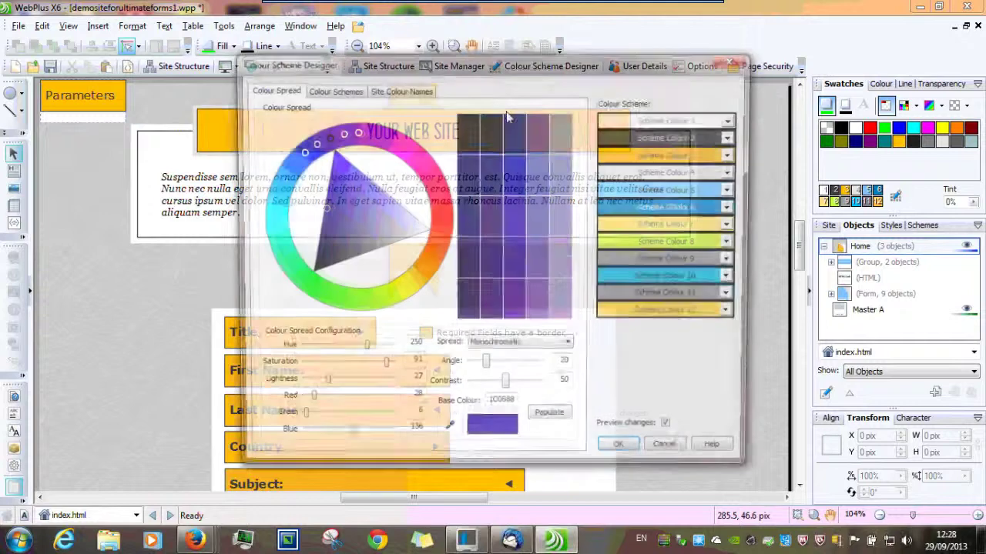
left_click(332, 90)
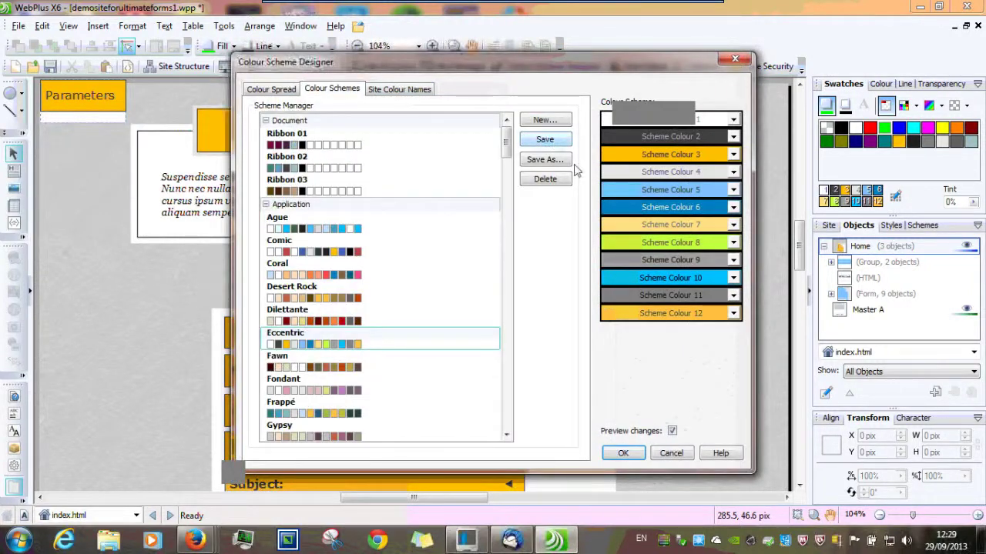
left_click_drag(506, 147, 504, 304)
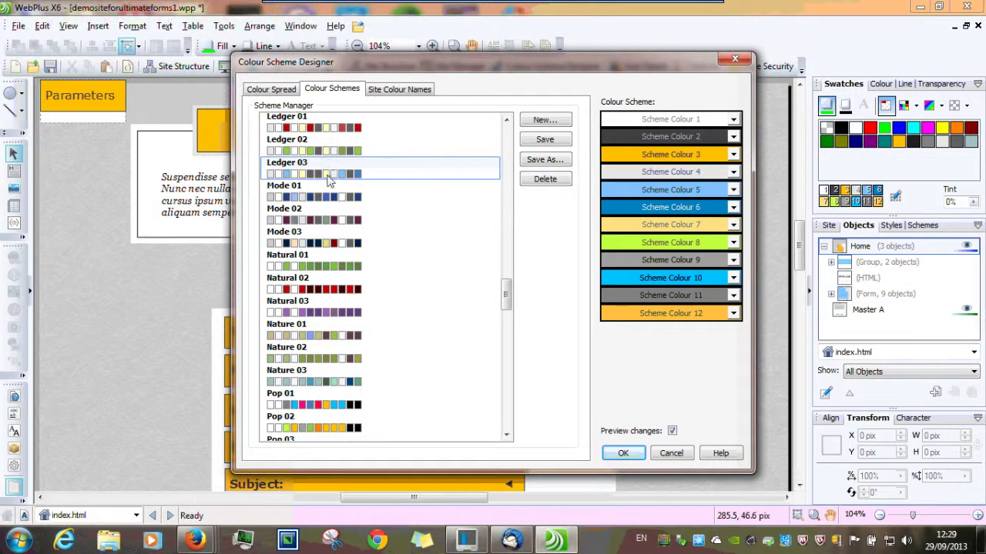
left_click(331, 127)
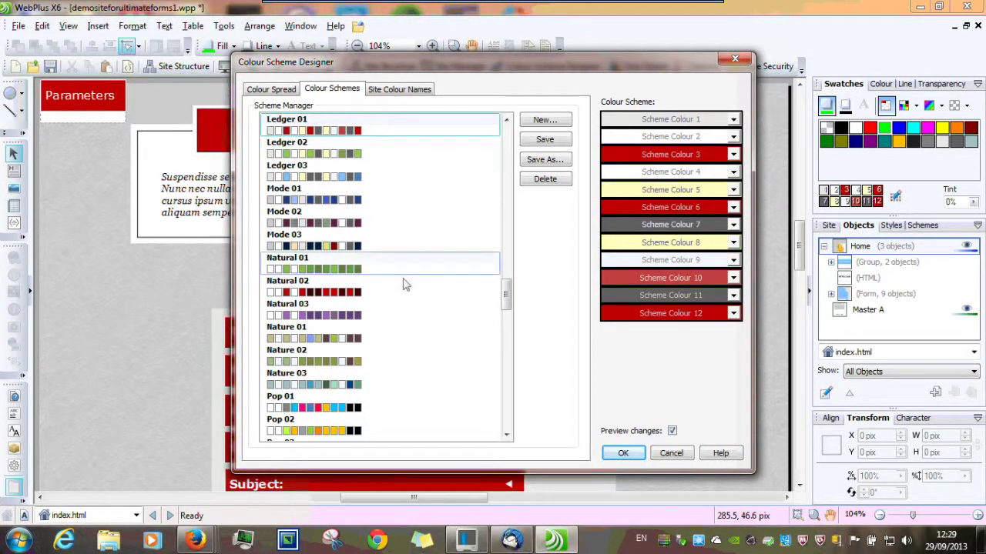
left_click(623, 454)
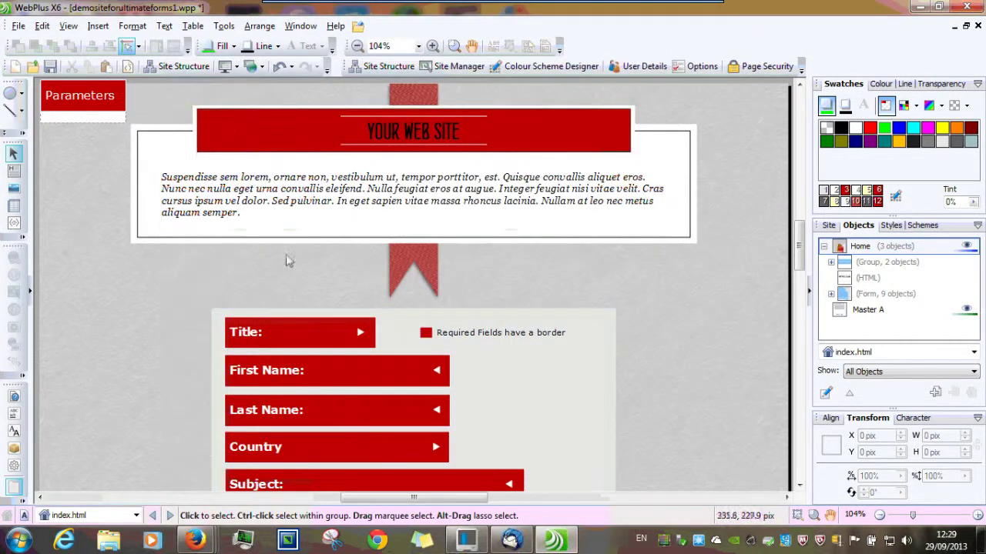
Preview the page with the Ledger 01 scheme in Mozilla Firefox and check the form fields from title to submit button.
left_click(17, 25)
mouse_move(92, 190)
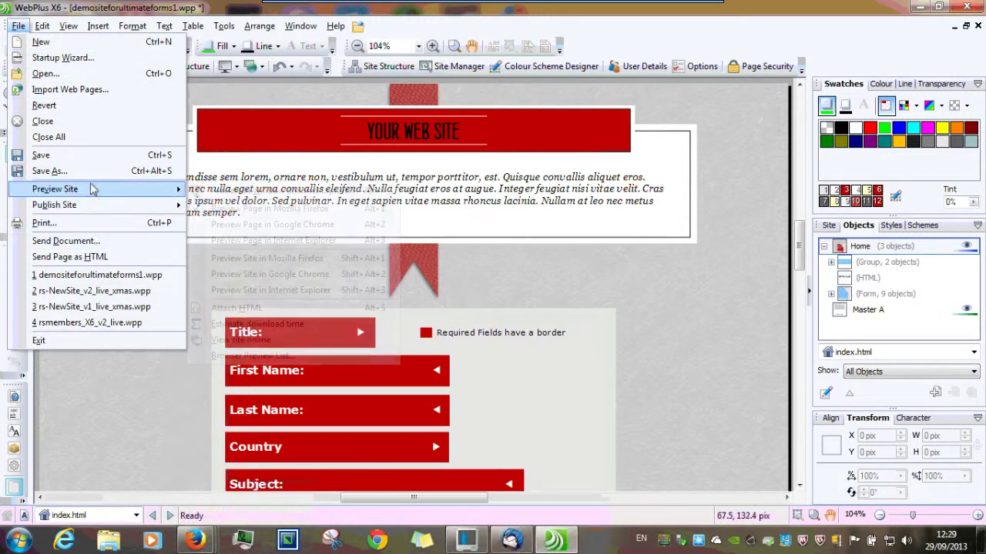
left_click(247, 213)
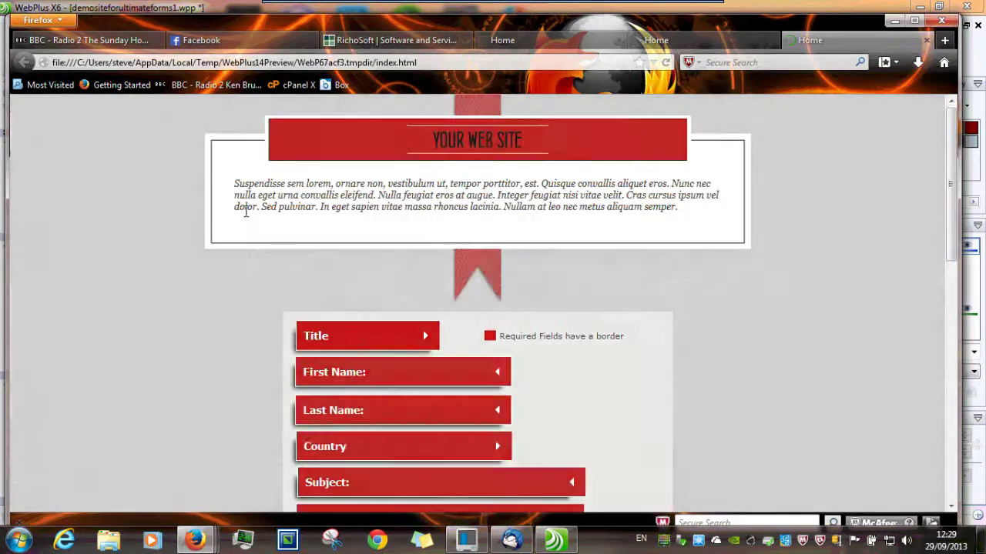
scroll(244, 213, "down", 5)
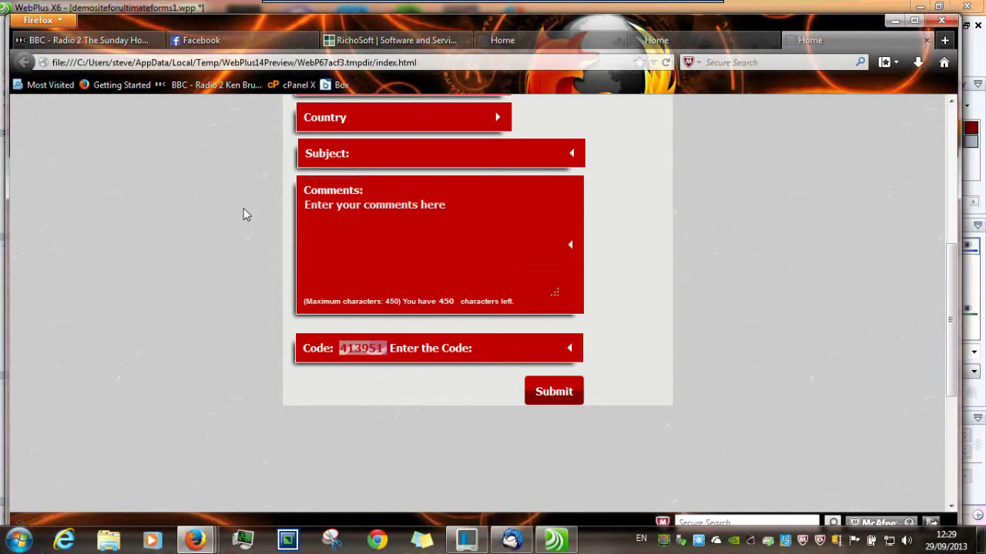
scroll(244, 208, "up", 5)
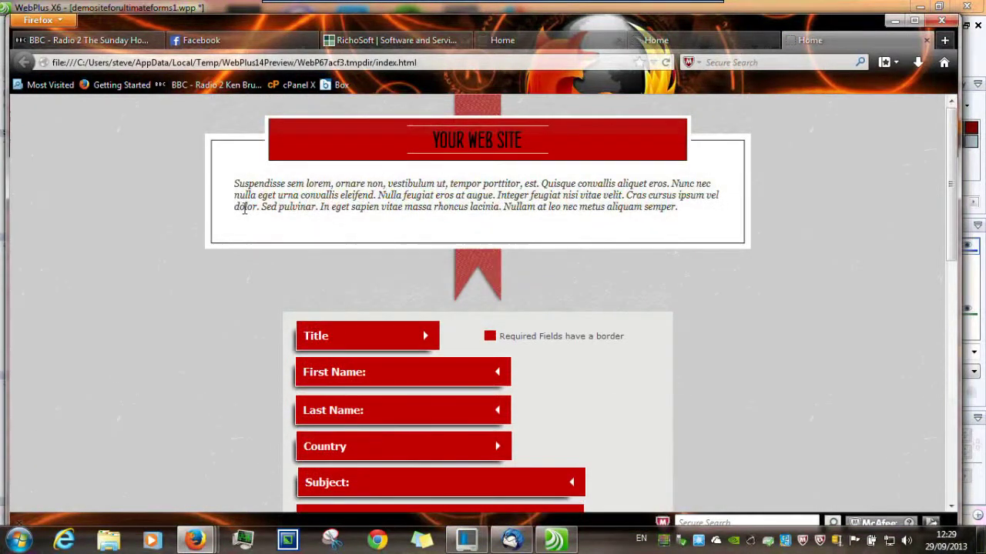
scroll(244, 208, "down", 5)
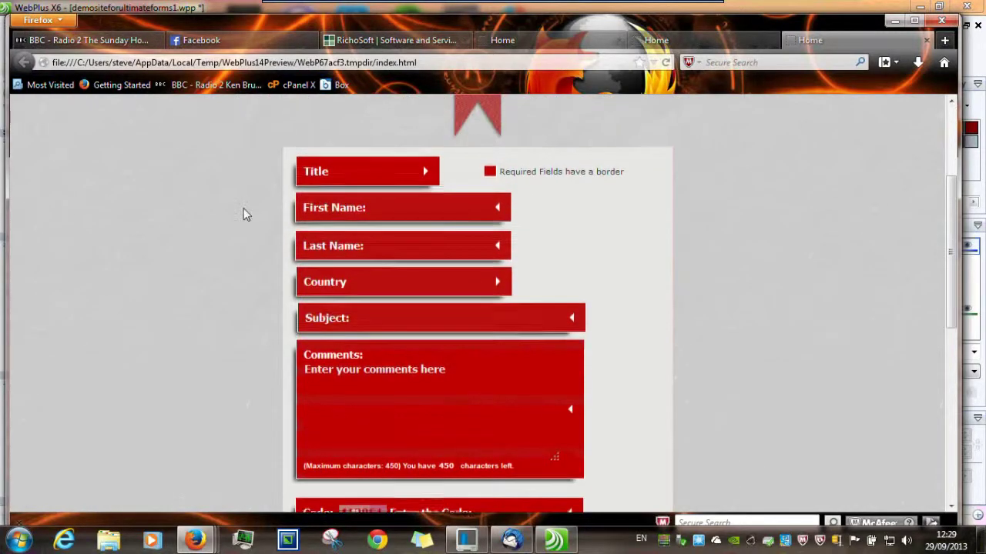
scroll(244, 208, "up", 5)
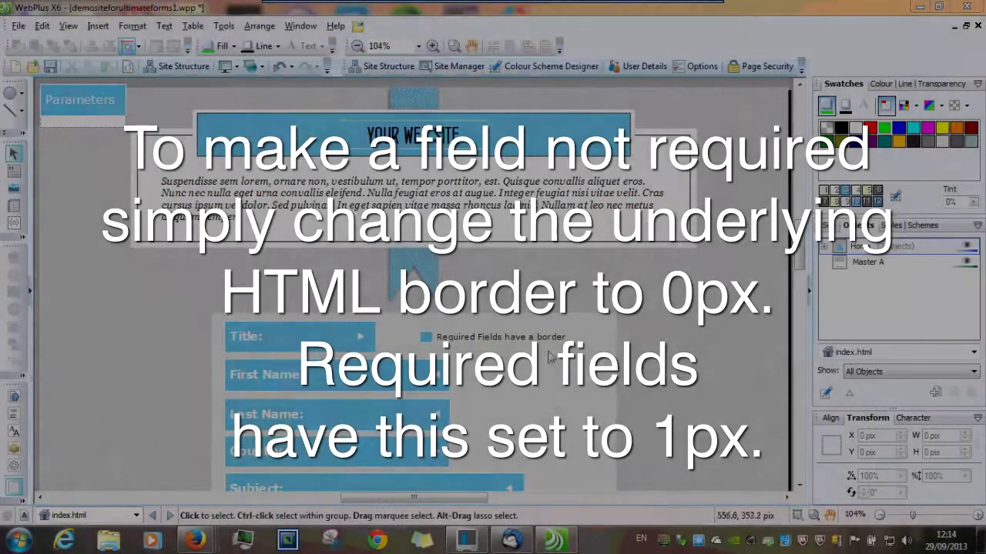
Open the code of the HTML object inside the Country field's group on the Home page form.
scroll(801, 245, "down", 3)
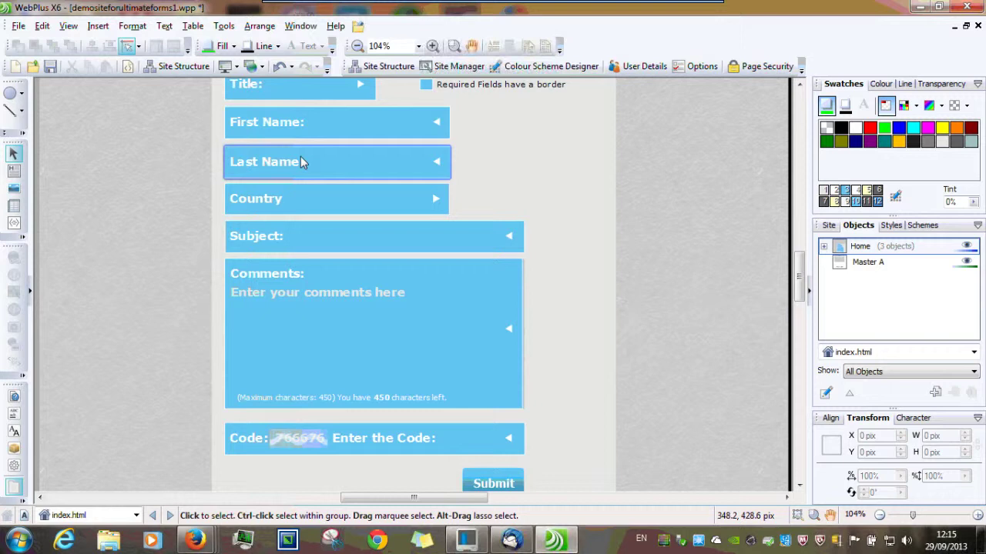
right_click(309, 198)
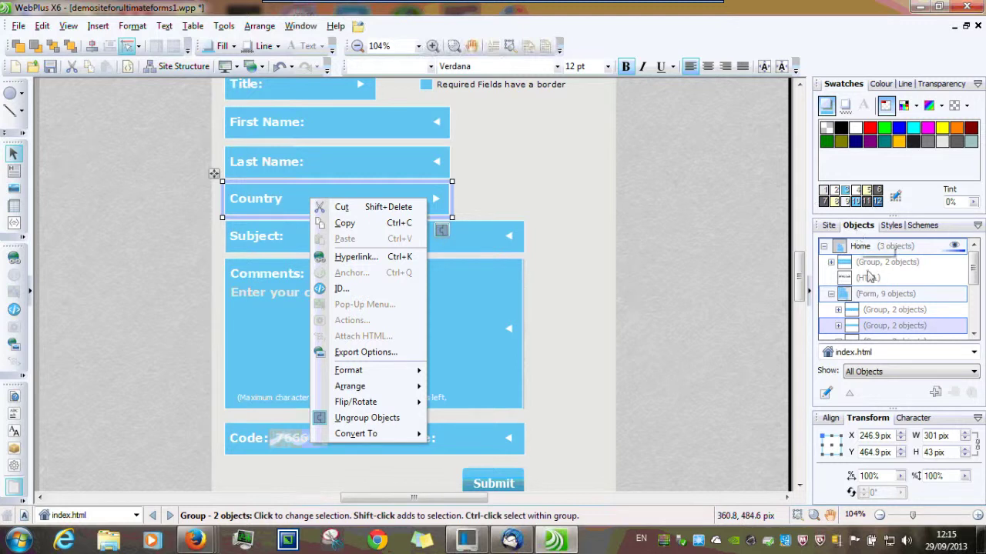
left_click(921, 329)
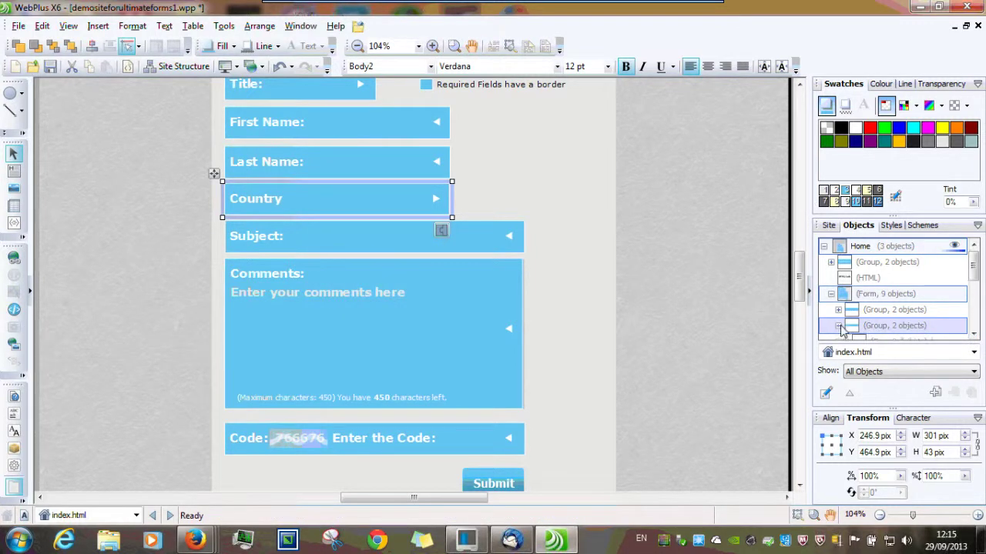
left_click(974, 334)
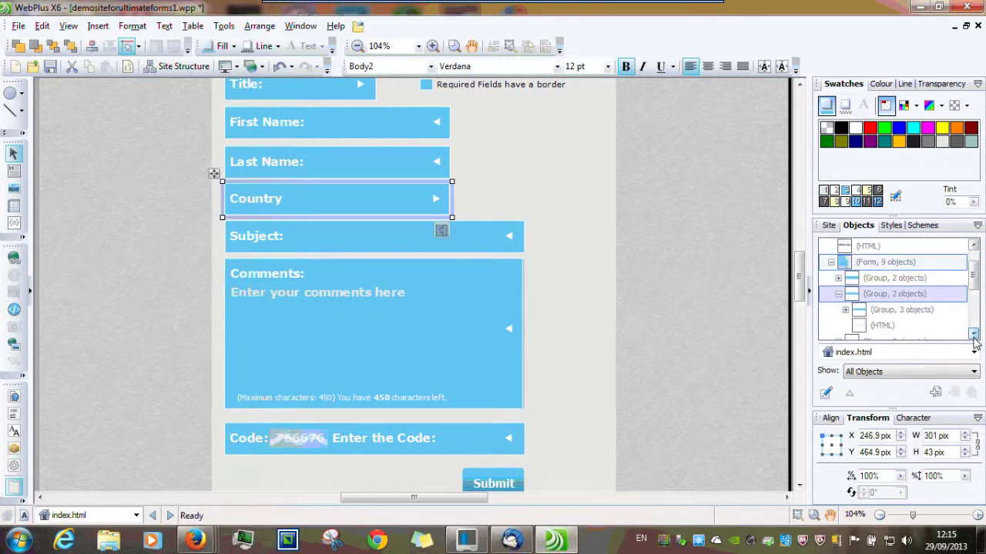
left_click(973, 334)
left_click(876, 311)
right_click(876, 311)
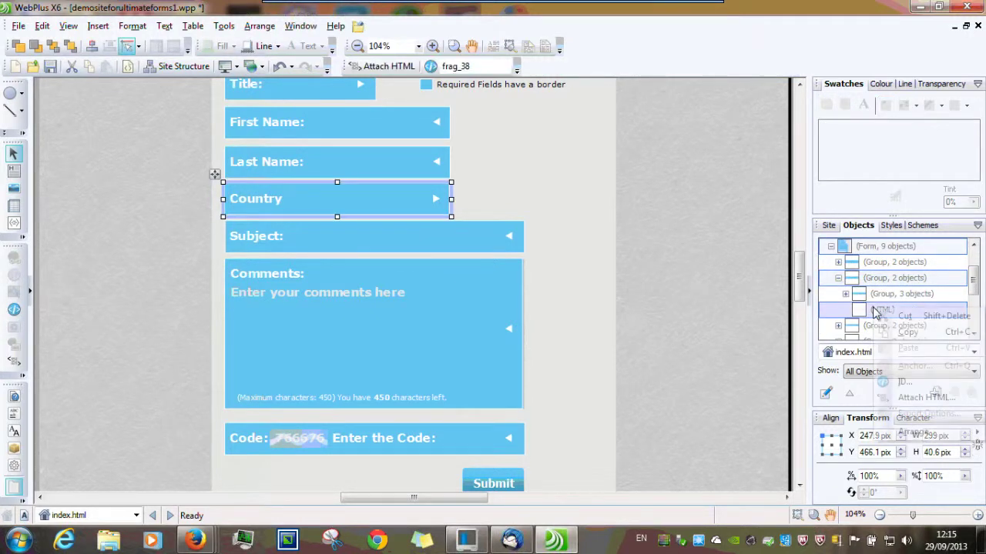
left_click(907, 397)
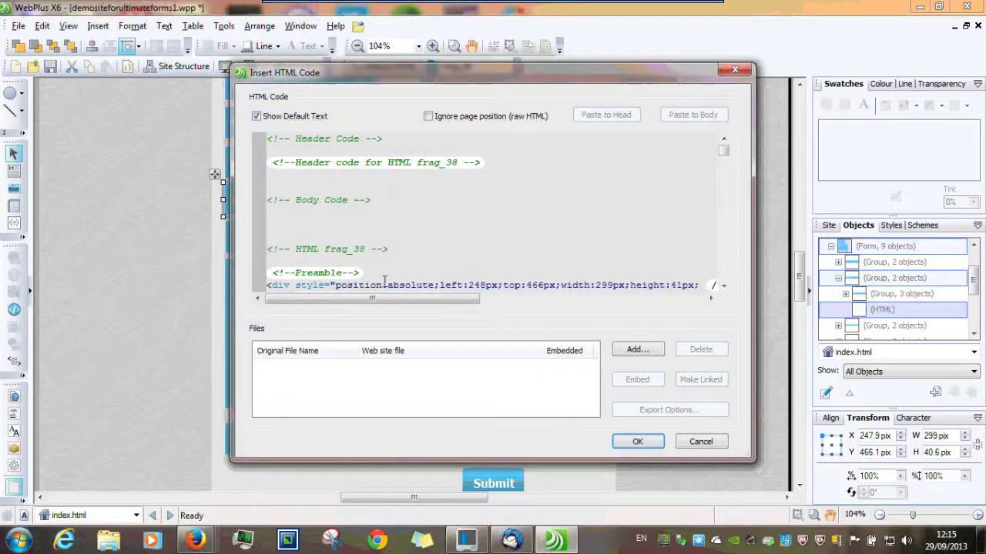
Set the border in the Country dropdown div's style to solid 0px and apply the code change.
scroll(723, 294, "down", 3)
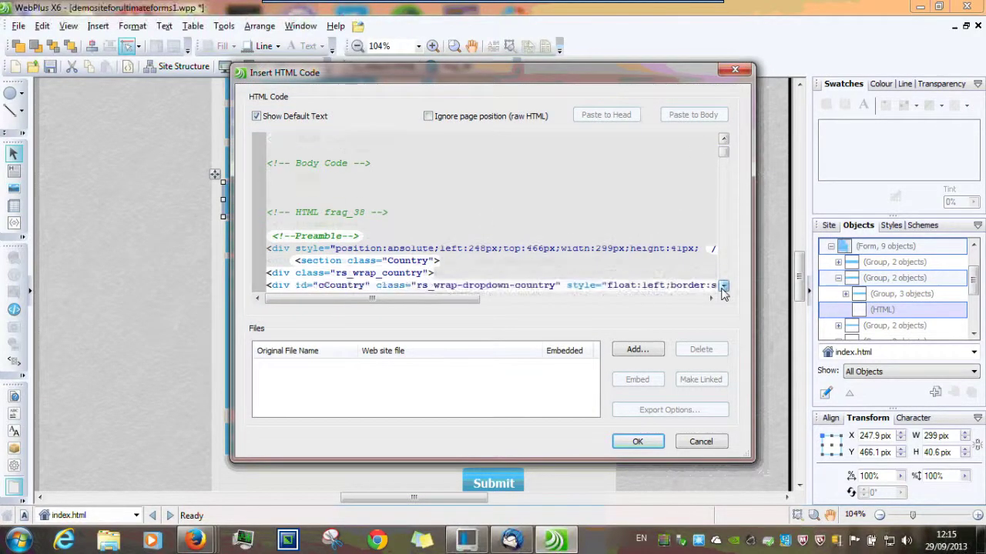
left_click(721, 289)
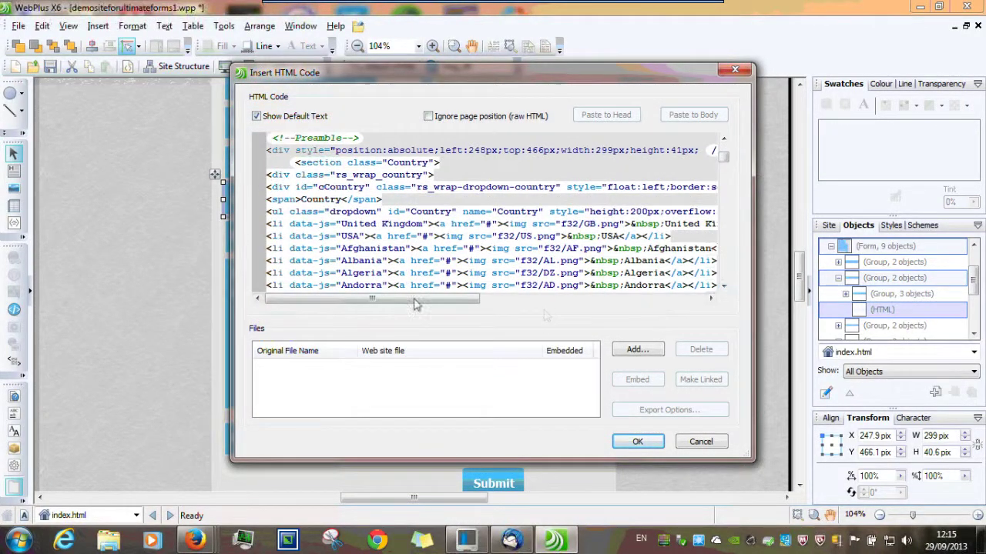
left_click_drag(388, 303, 500, 304)
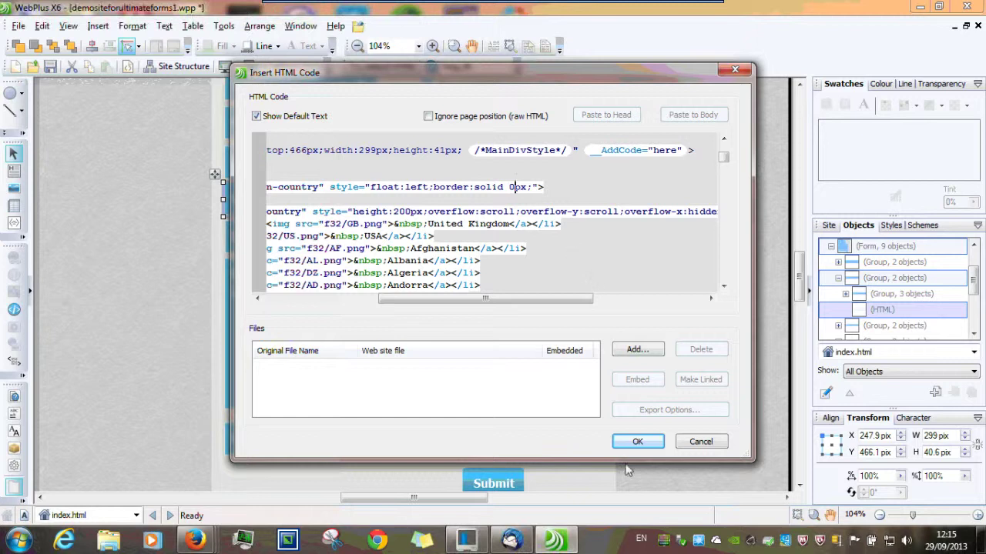
left_click(638, 443)
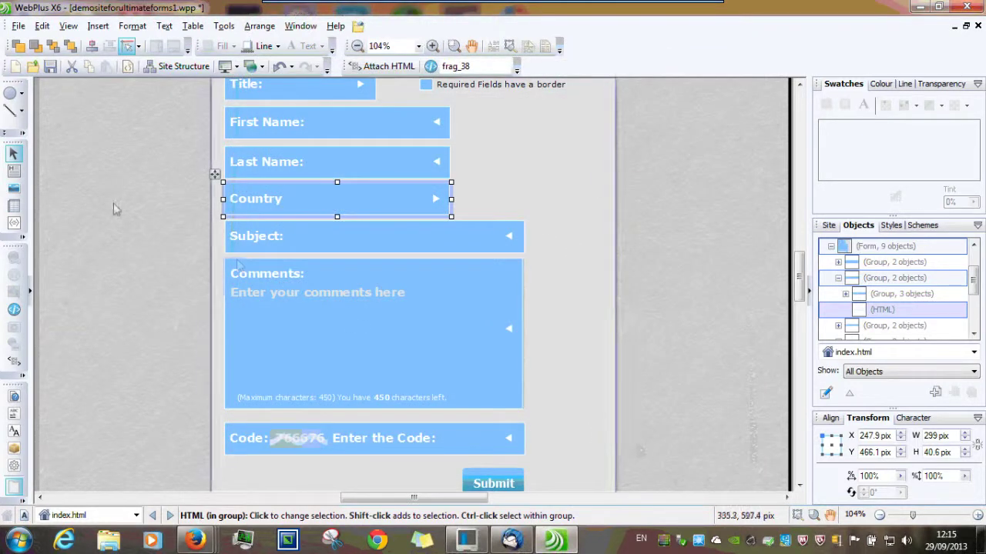
Preview the page in Mozilla Firefox and check the Country field's border against the other form fields.
left_click(17, 26)
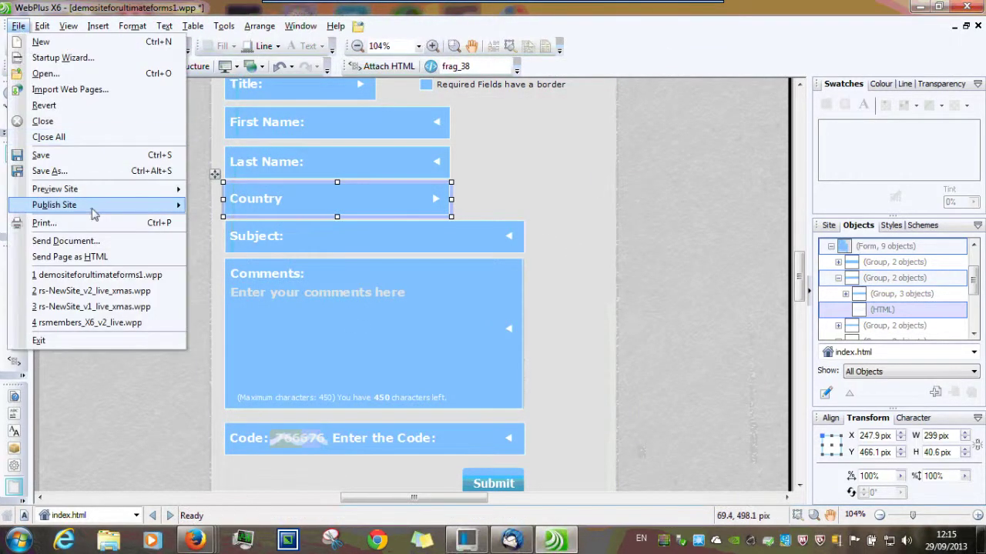
mouse_move(87, 194)
left_click(283, 214)
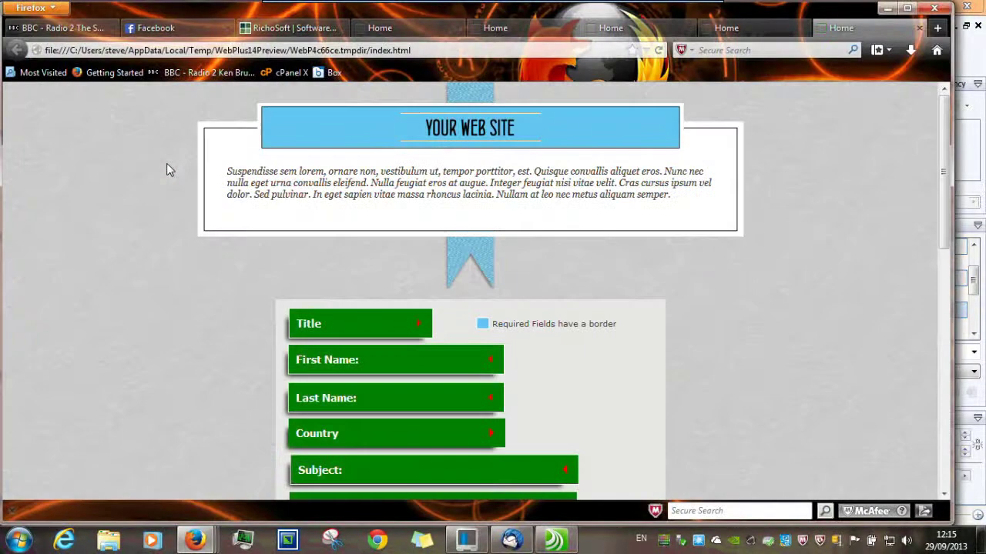
scroll(253, 187, "down", 3)
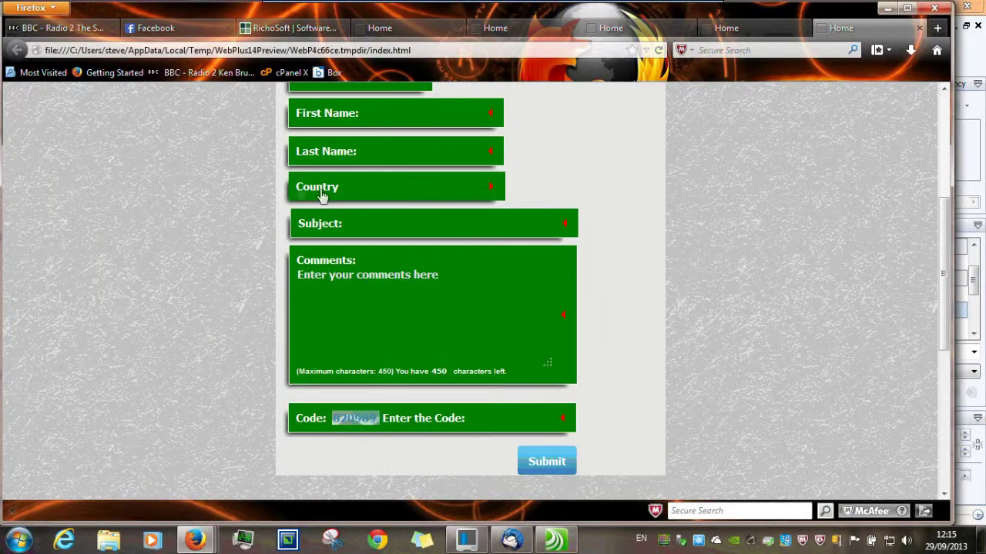